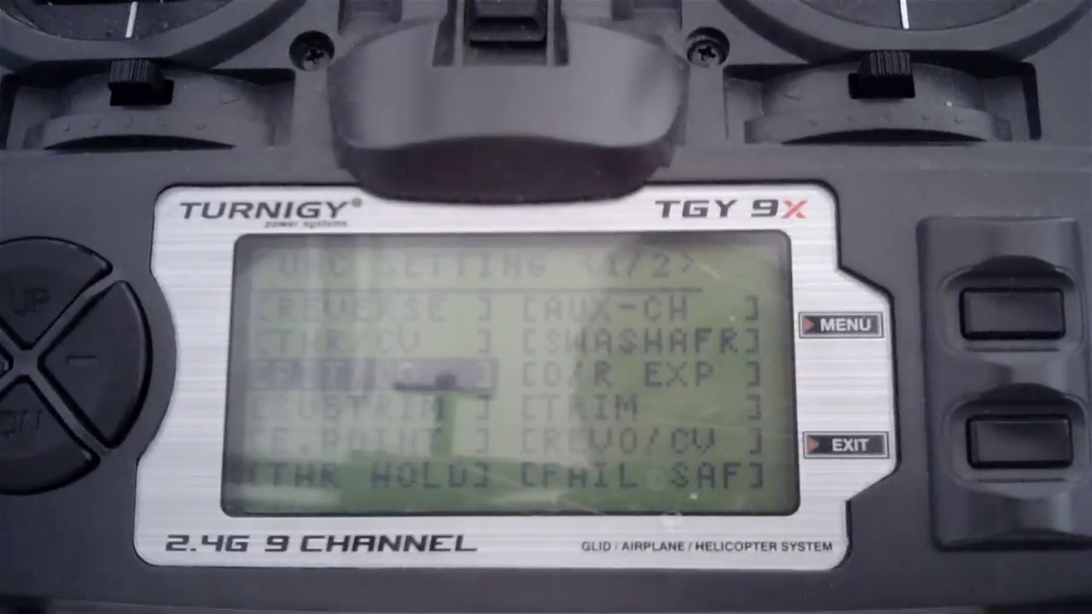
key("Down")
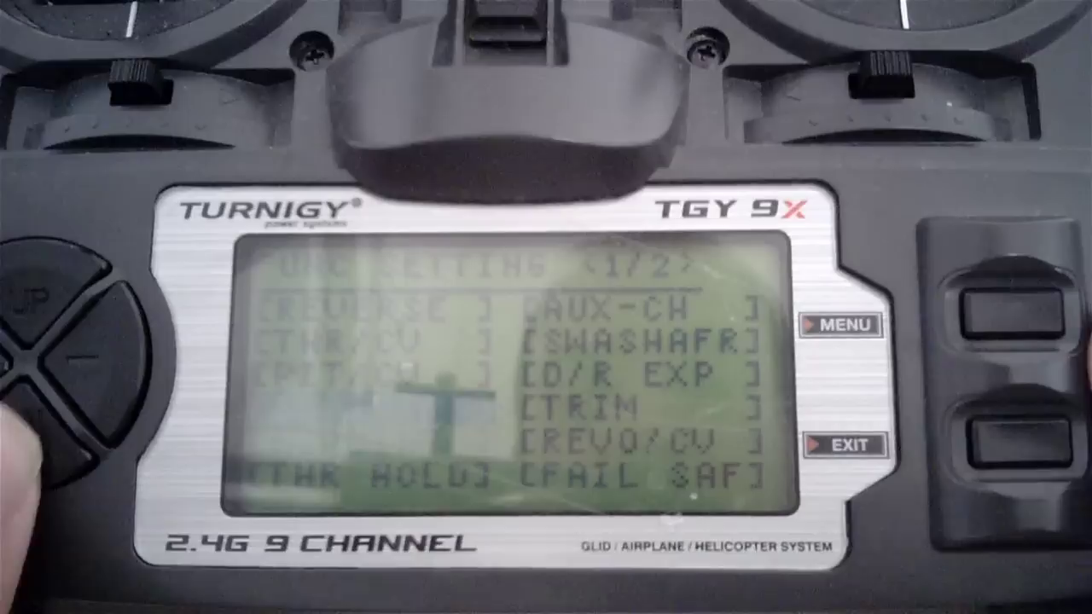
key("Return")
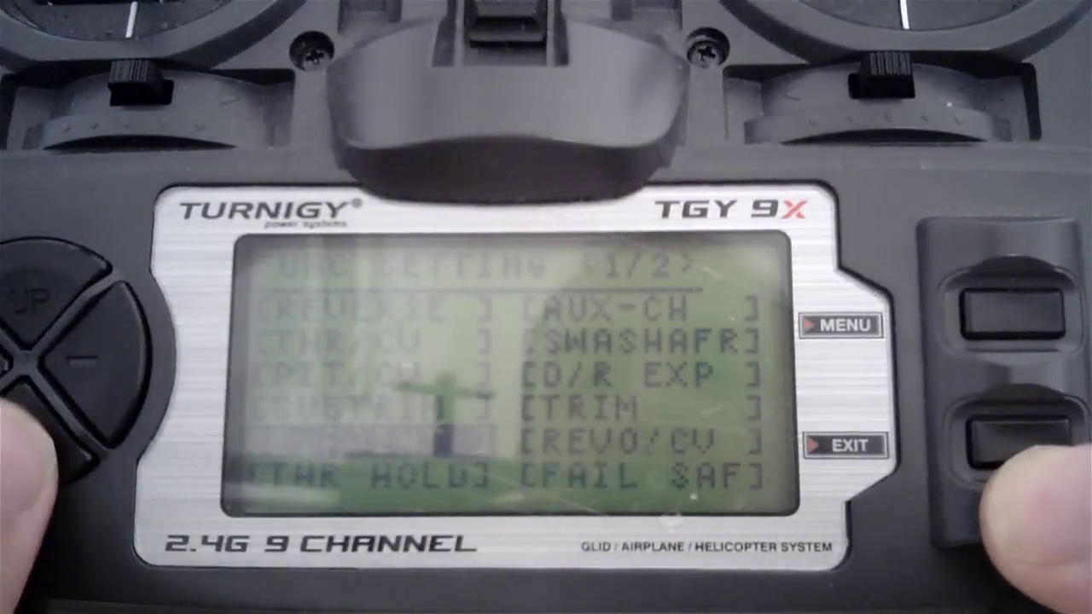
key("Down")
key("Down")
key("Down")
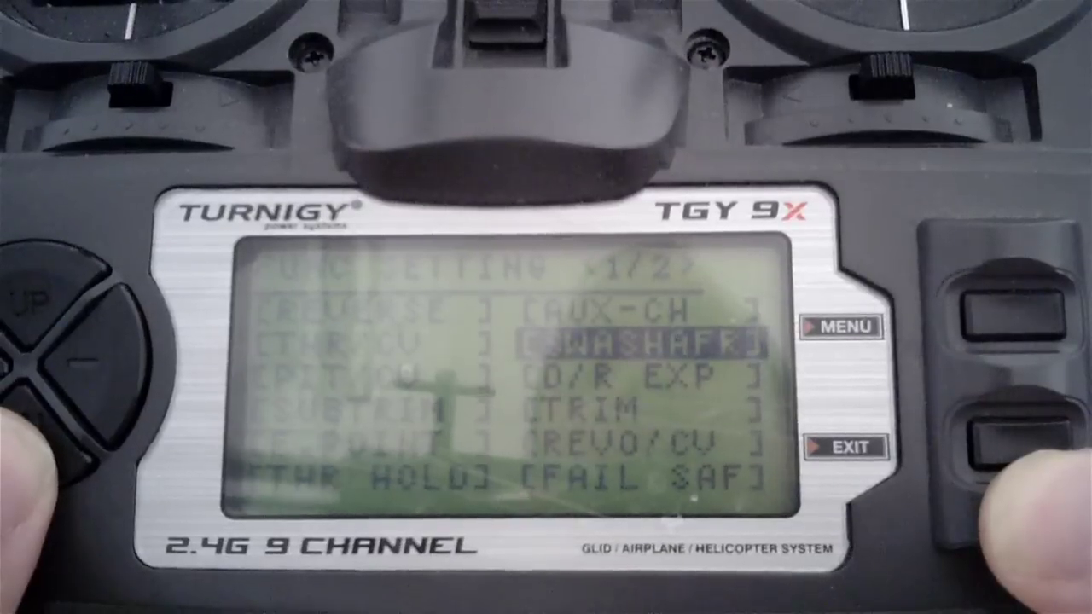
key("Down")
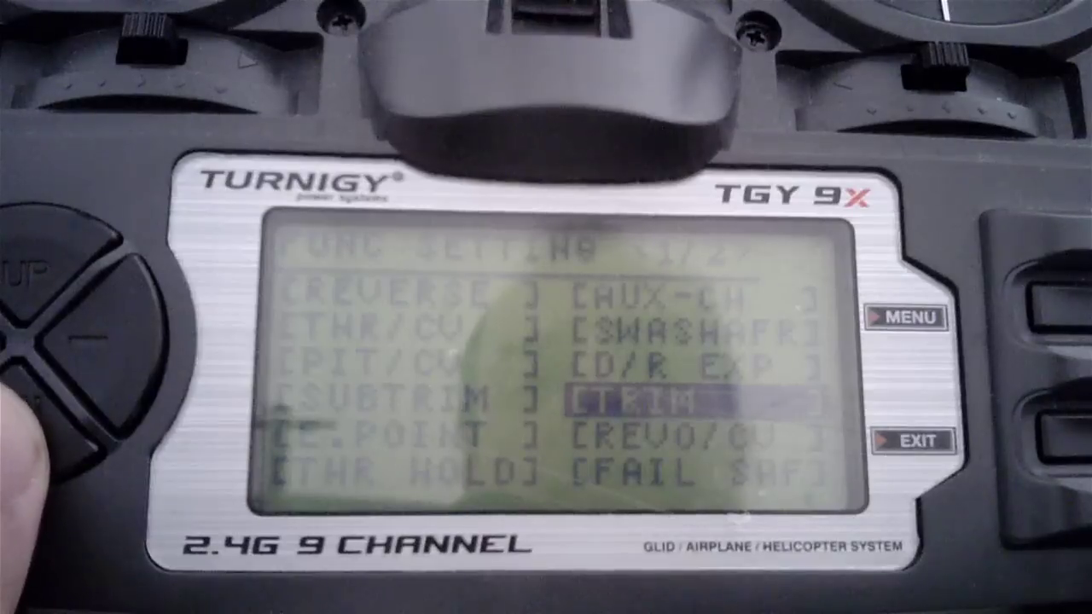
left_click(34, 426)
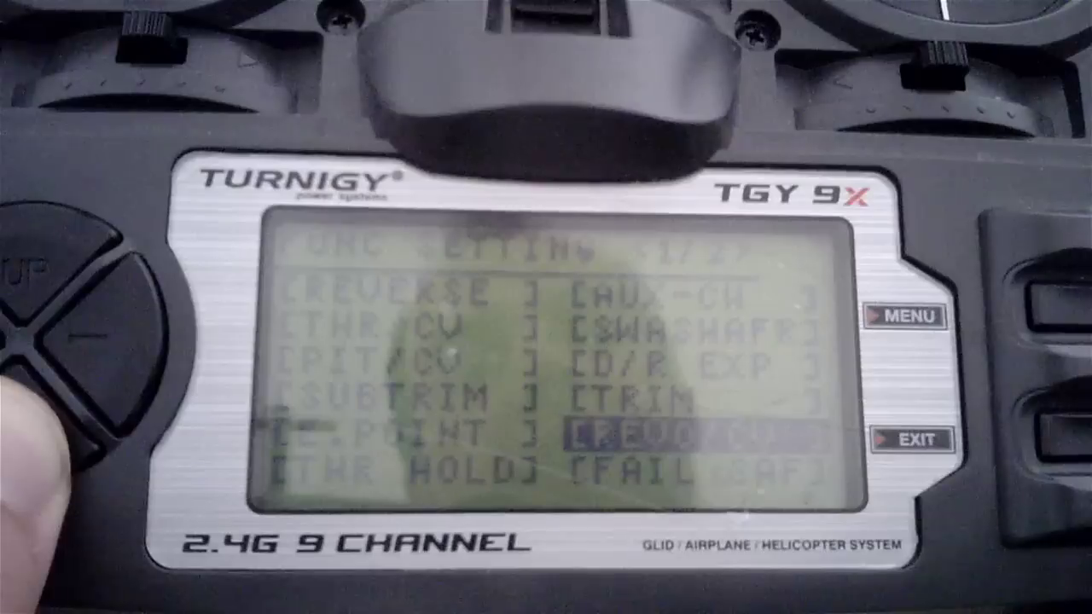
left_click(34, 427)
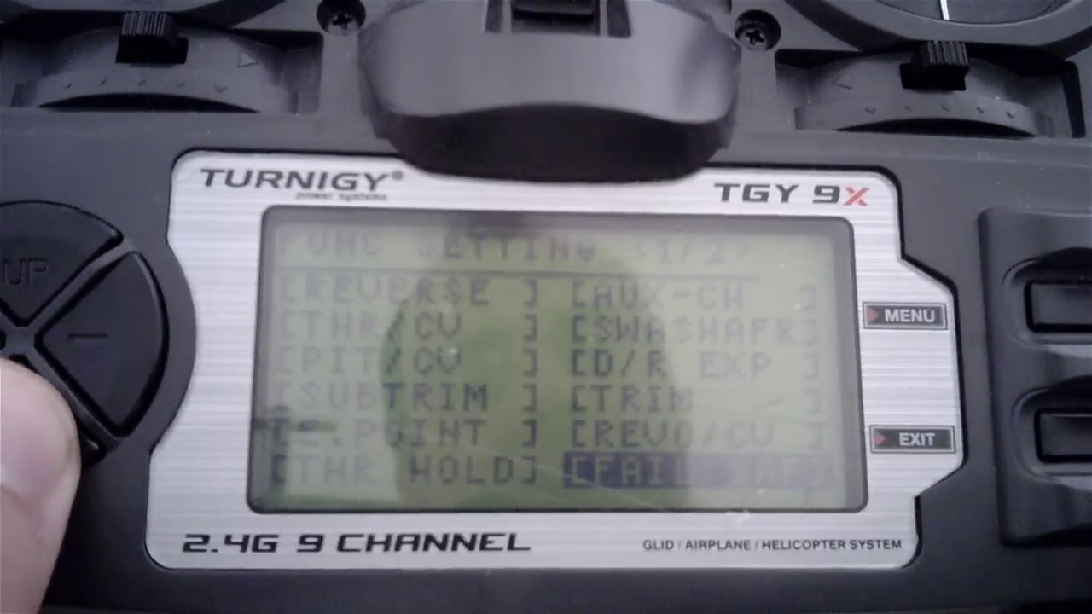
left_click(34, 427)
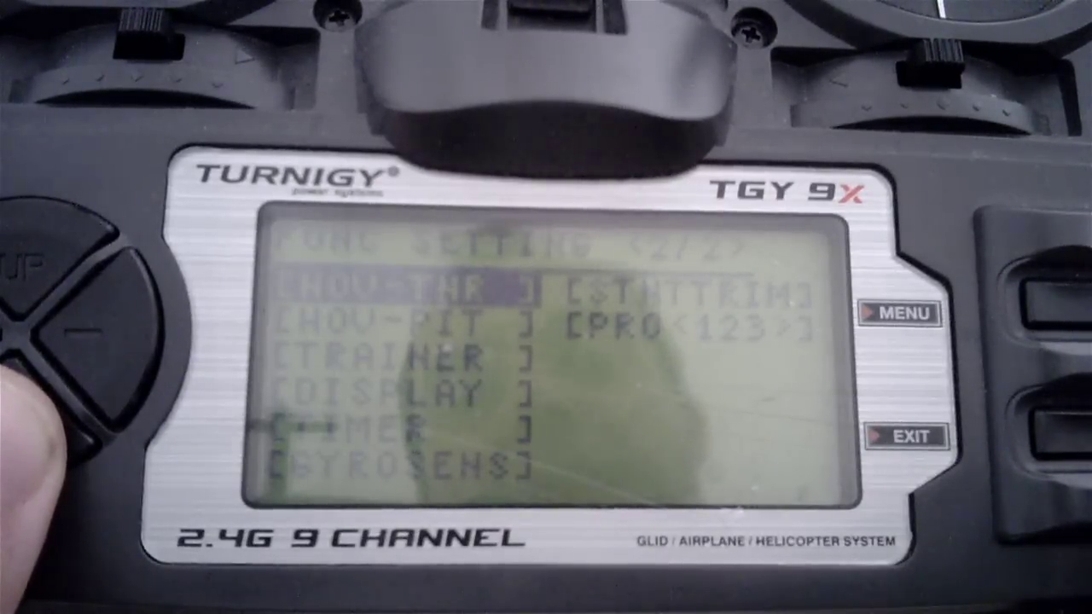
key("Down")
key("Down")
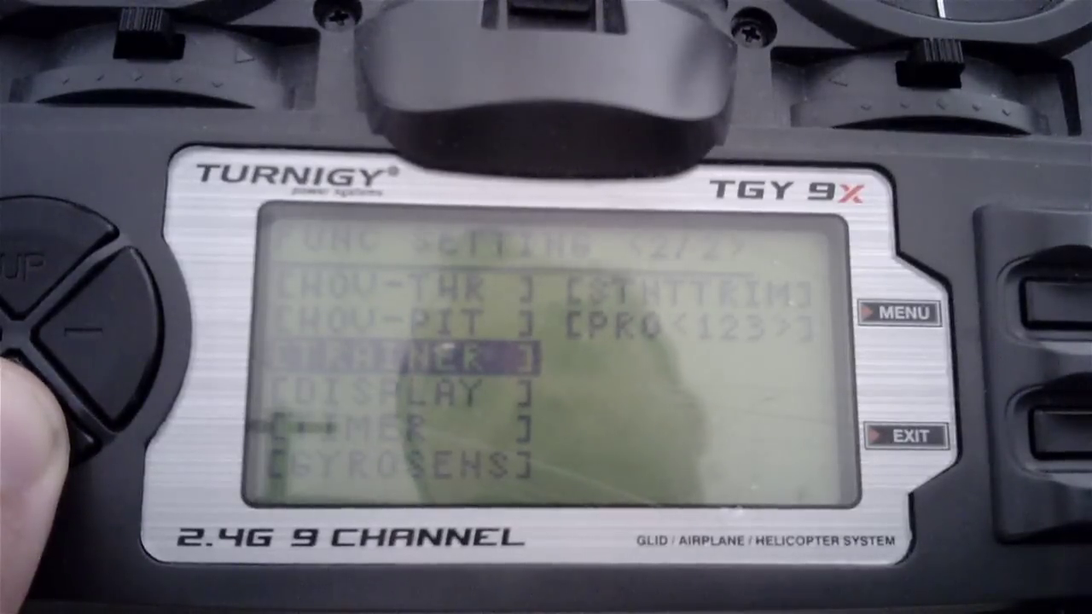
key("Down")
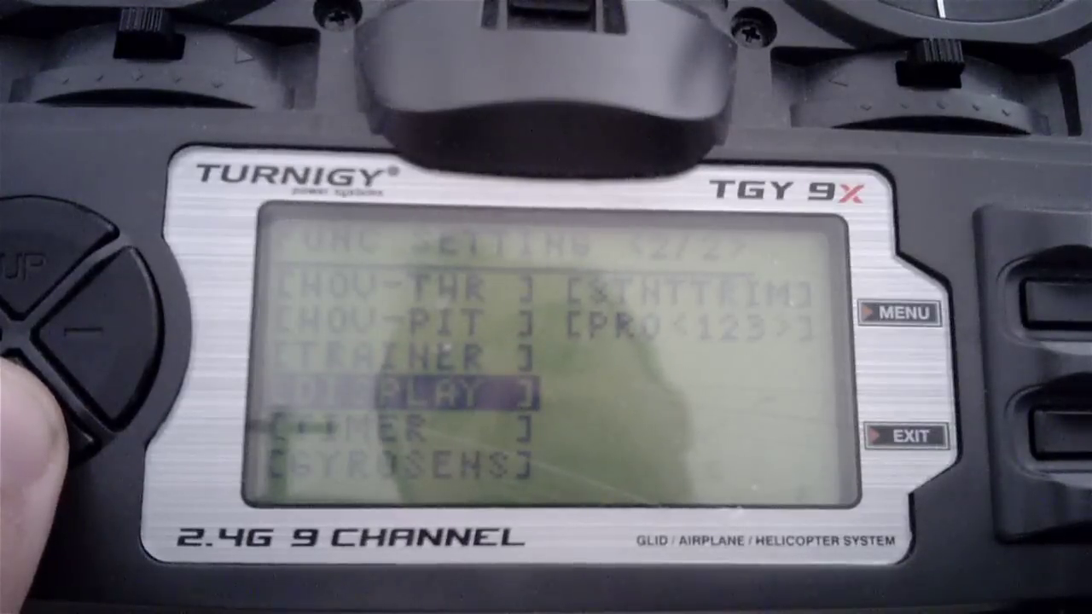
key("Down")
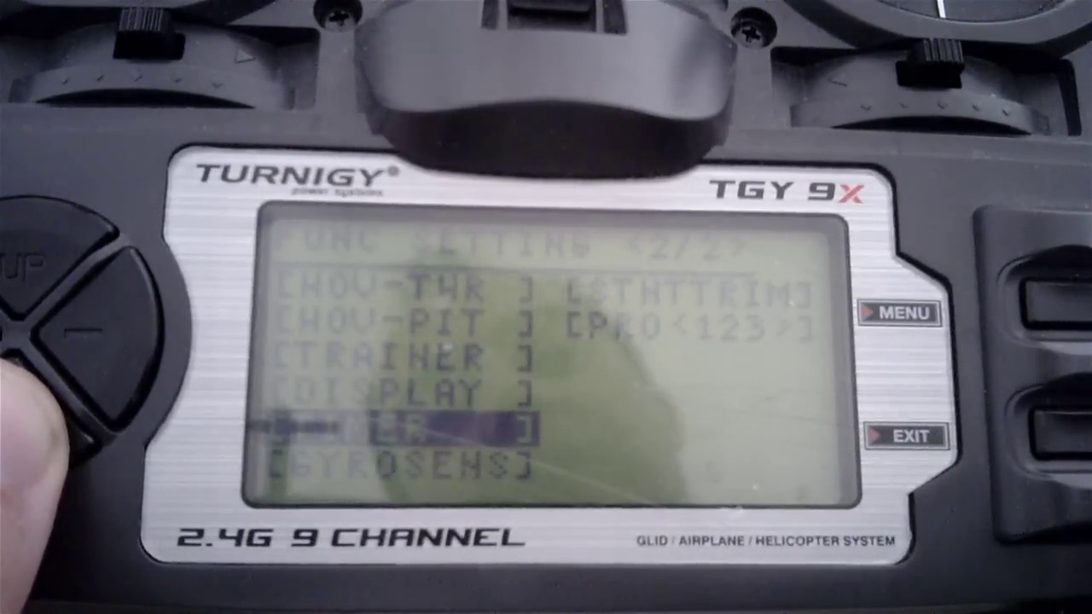
key("Down")
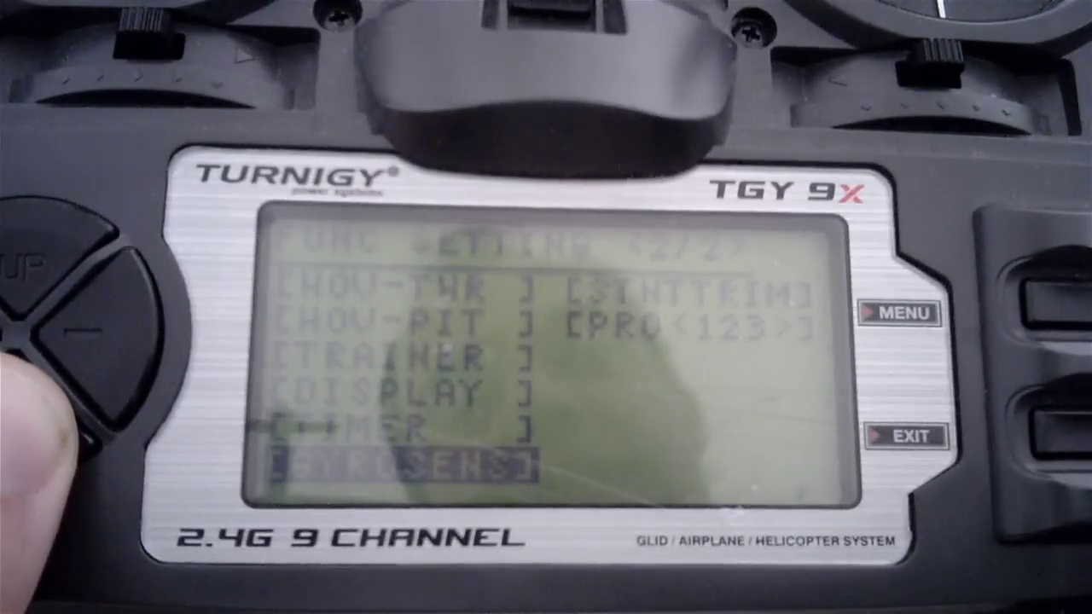
key("Down")
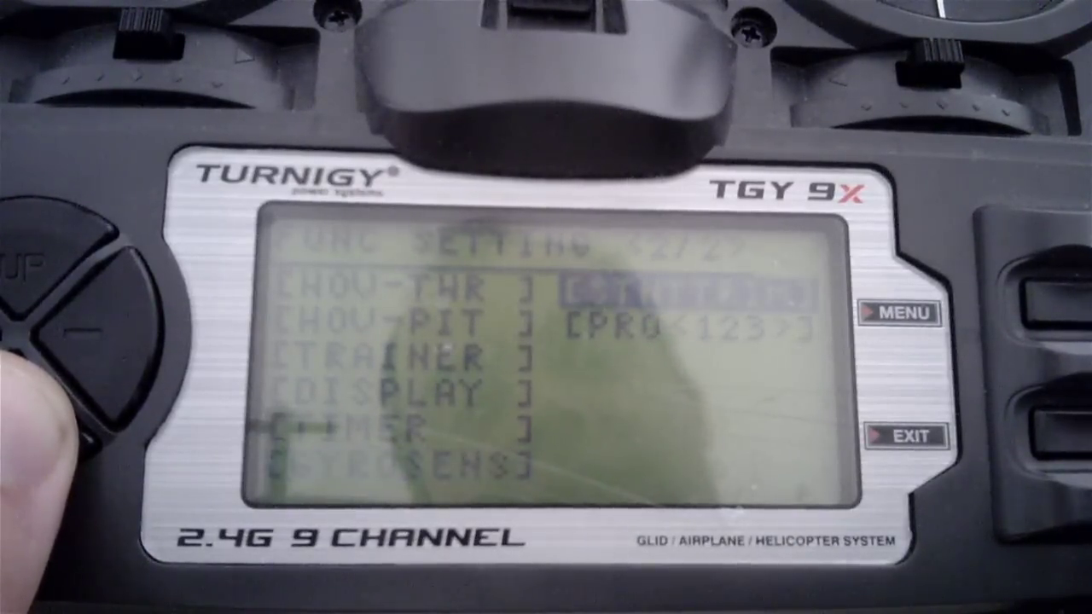
key("Down")
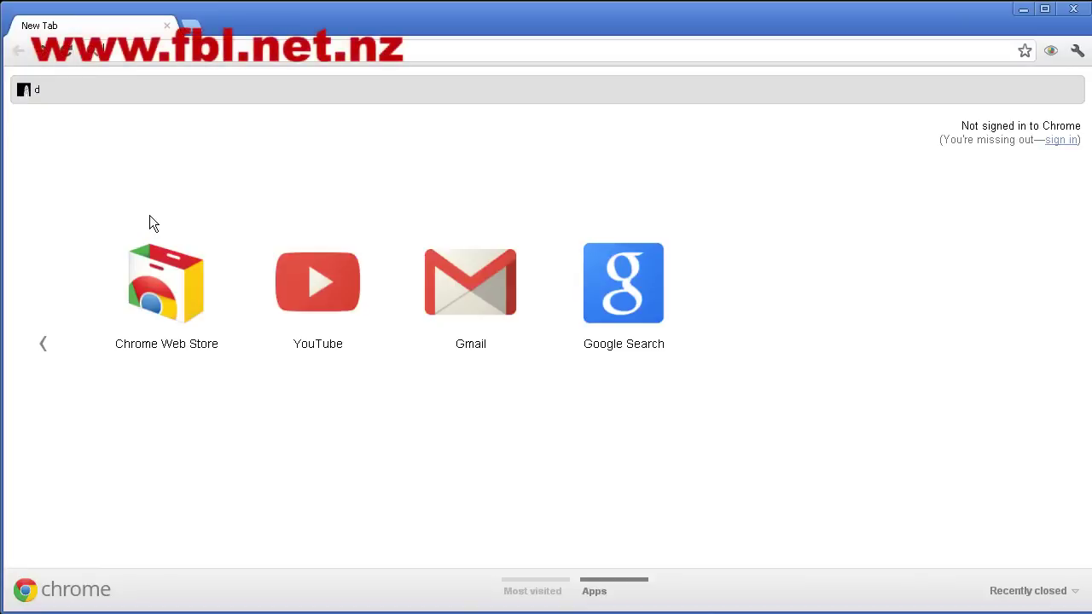
Go to fbl.net.nz in Chrome and open the information topic on setting up the USB adapter
type("fbl")
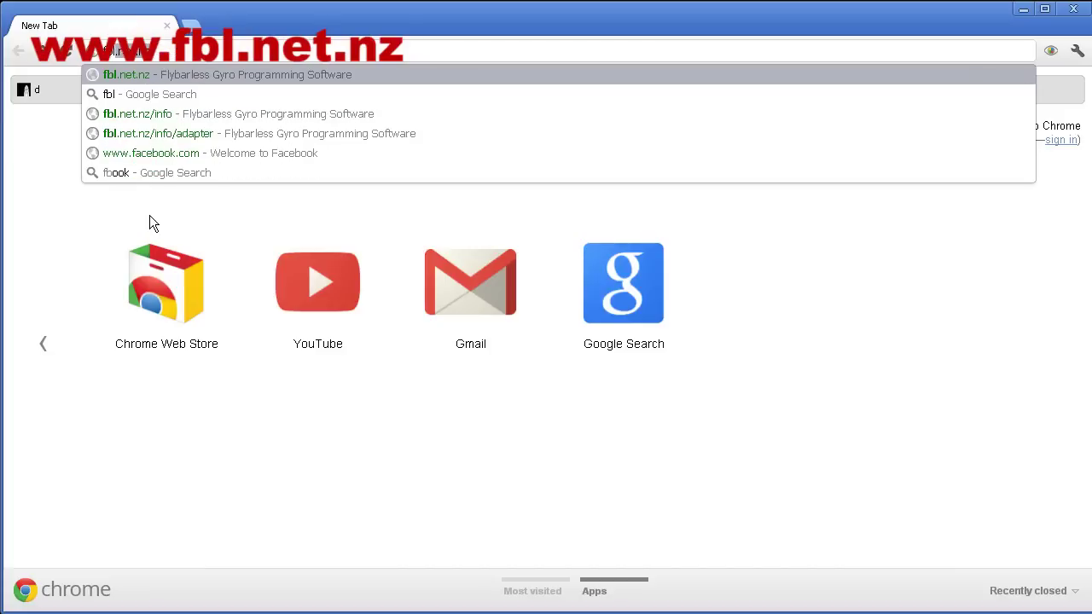
type(".net.")
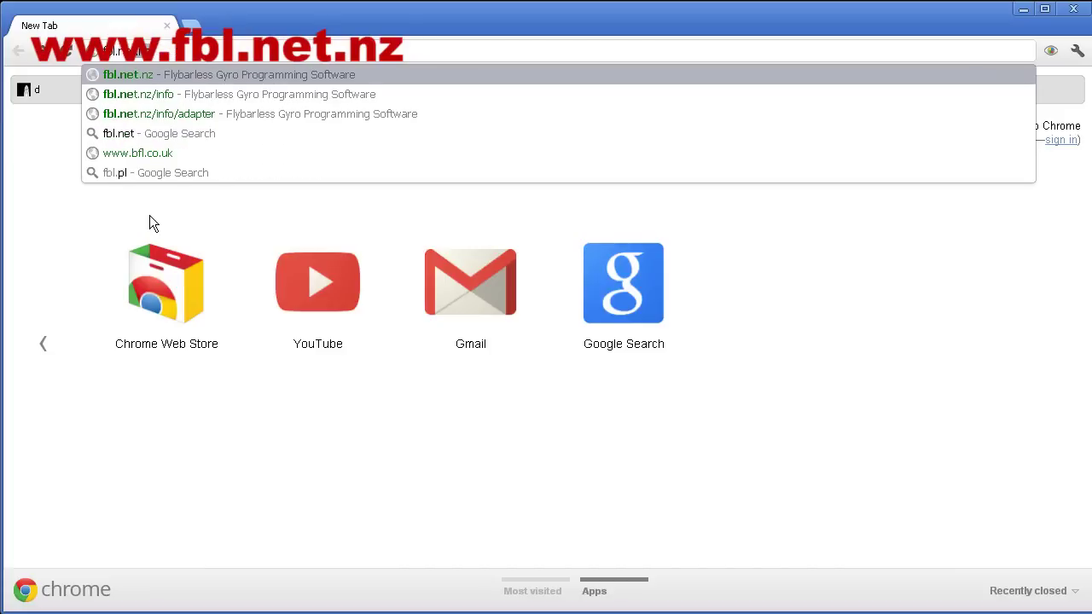
type("nz")
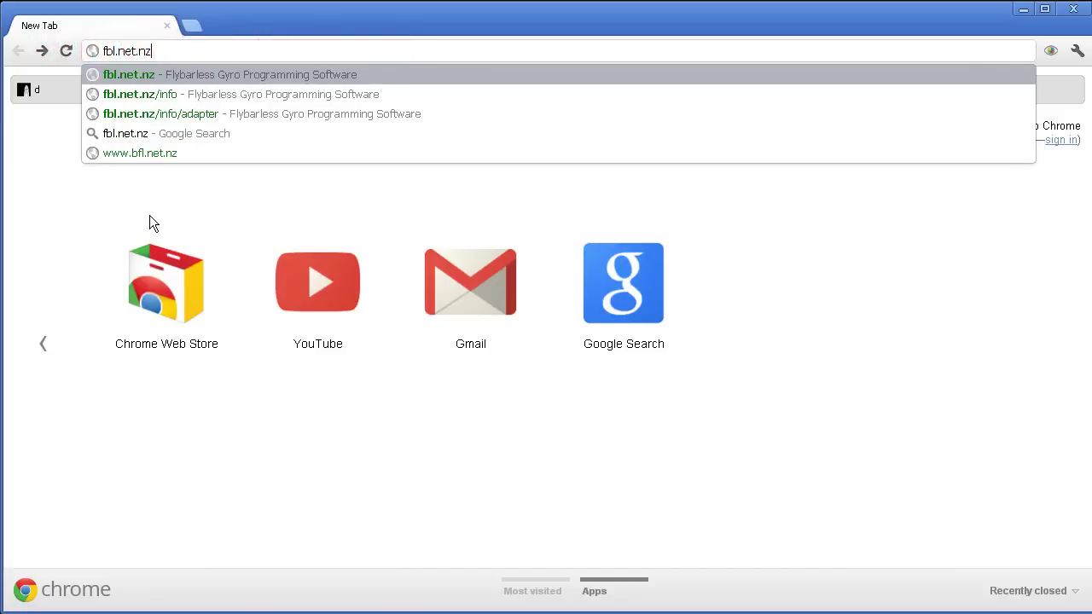
key("Return")
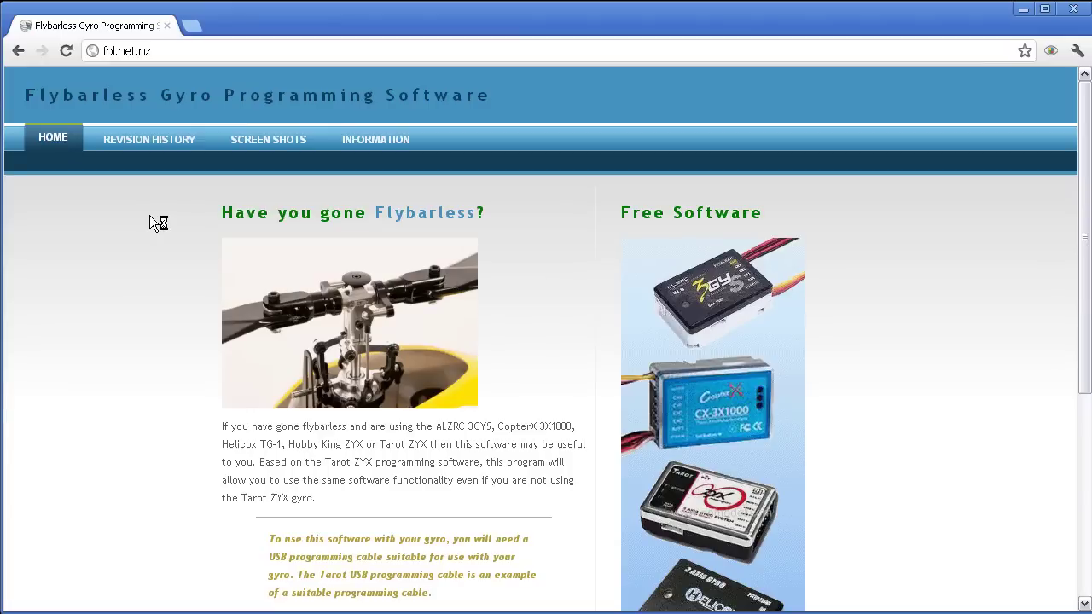
left_click(366, 141)
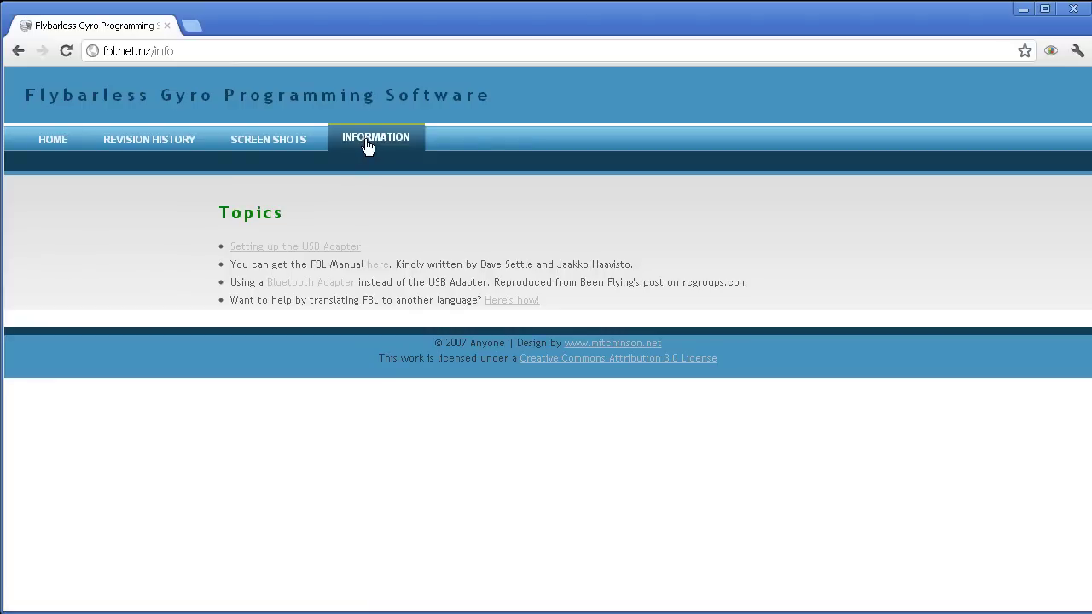
left_click(329, 247)
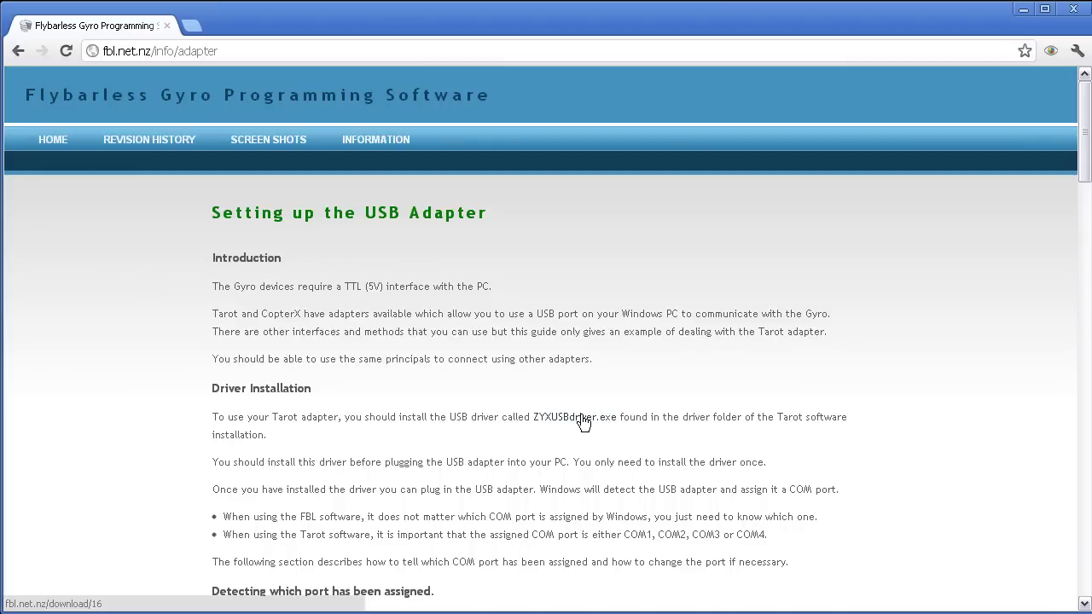
Download ZYXUSBdriver.exe from the driver installation section and run it to install the PL-2303 USB-to-Serial driver
left_click(582, 418)
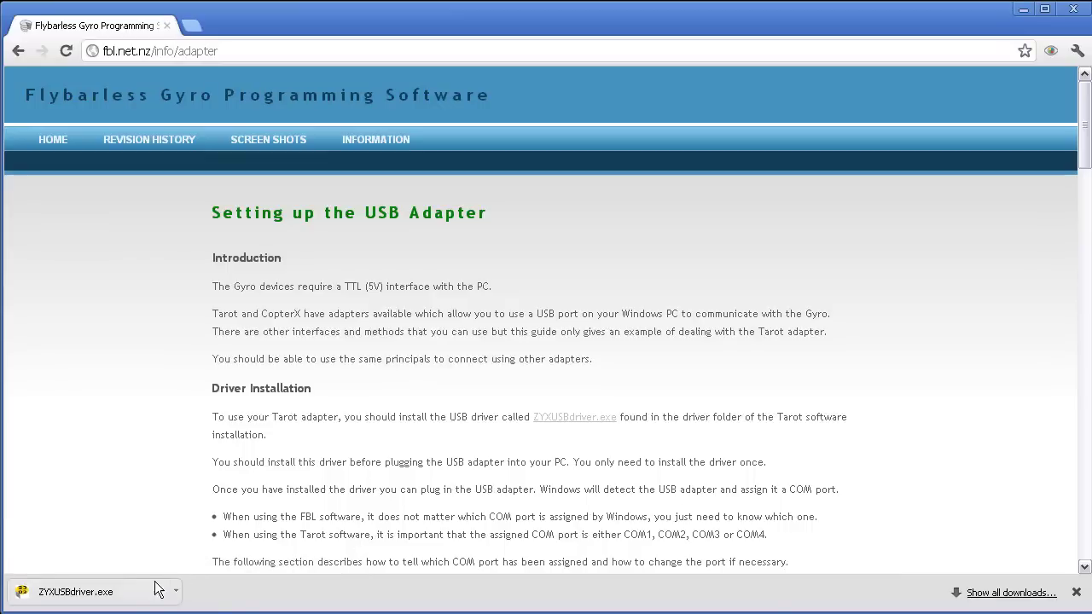
left_click(99, 599)
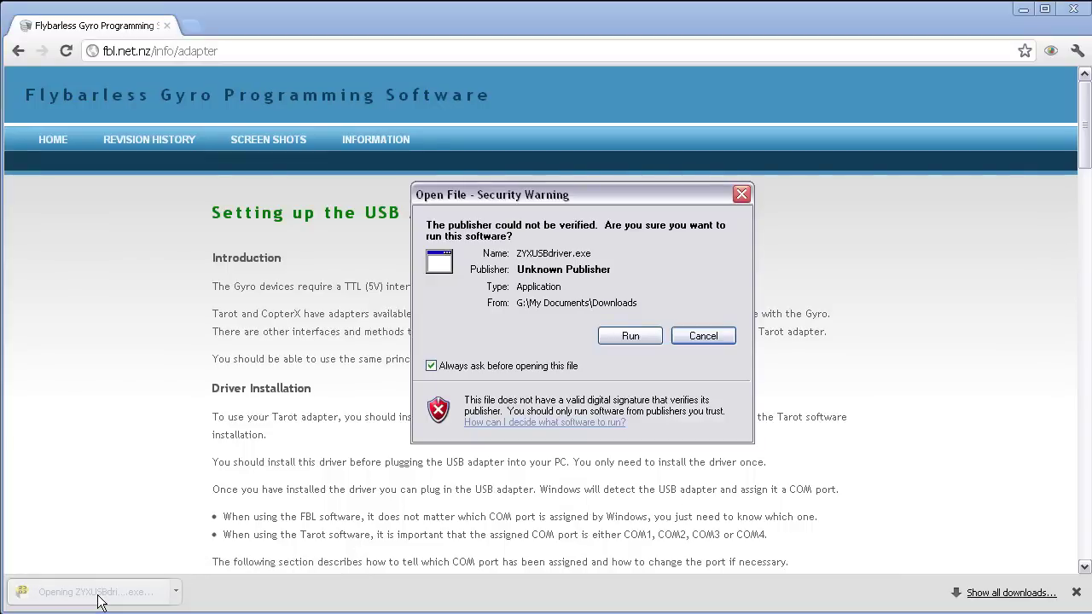
left_click(619, 339)
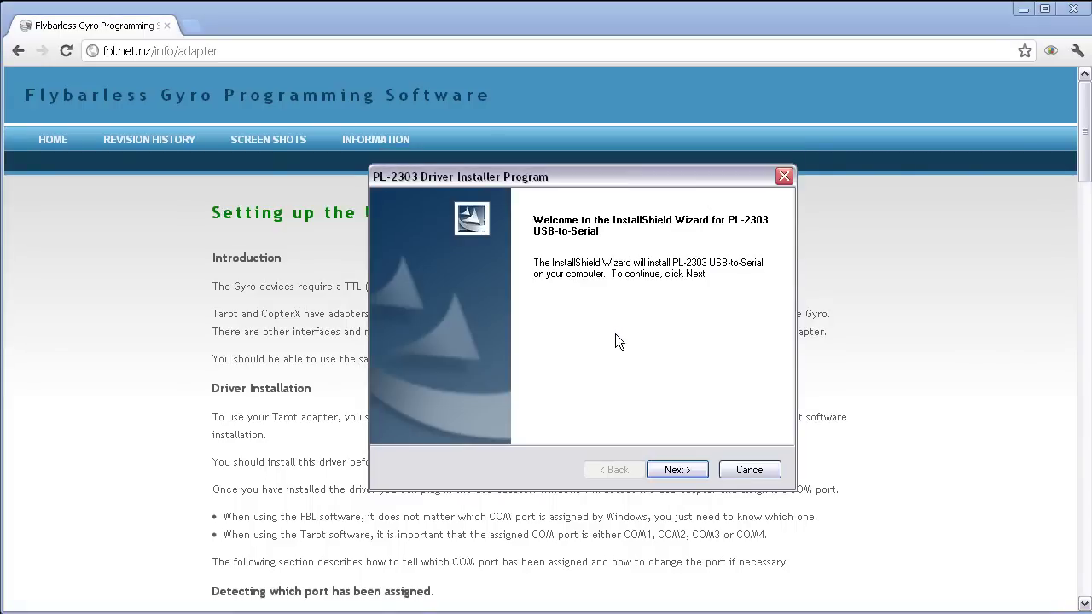
left_click(662, 470)
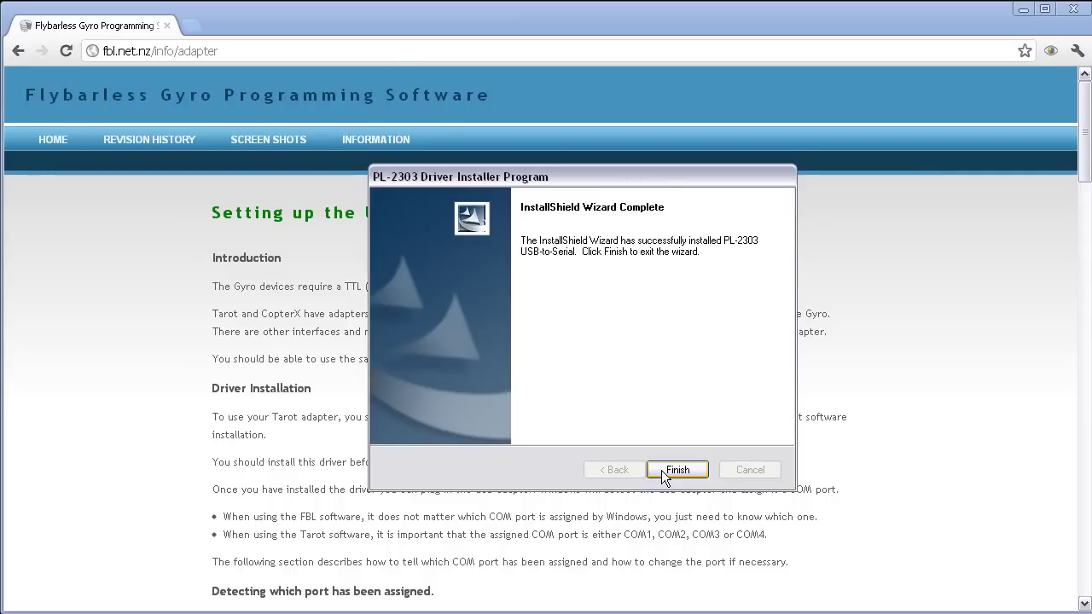
left_click(662, 470)
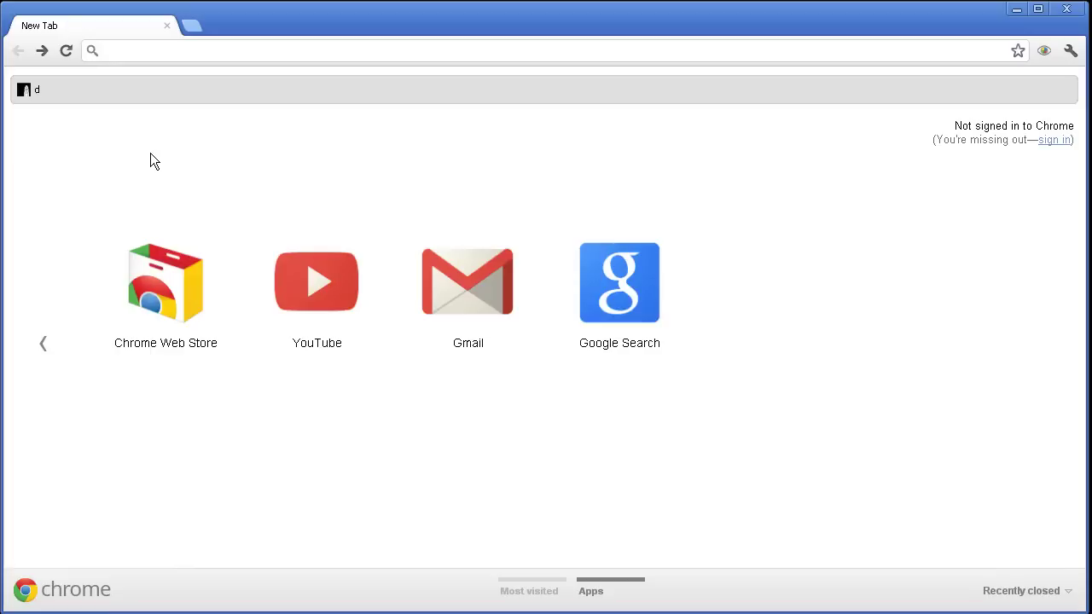
Return to the fbl.net.nz home page and download the non-zipped latest stable version of the software
type("fbl")
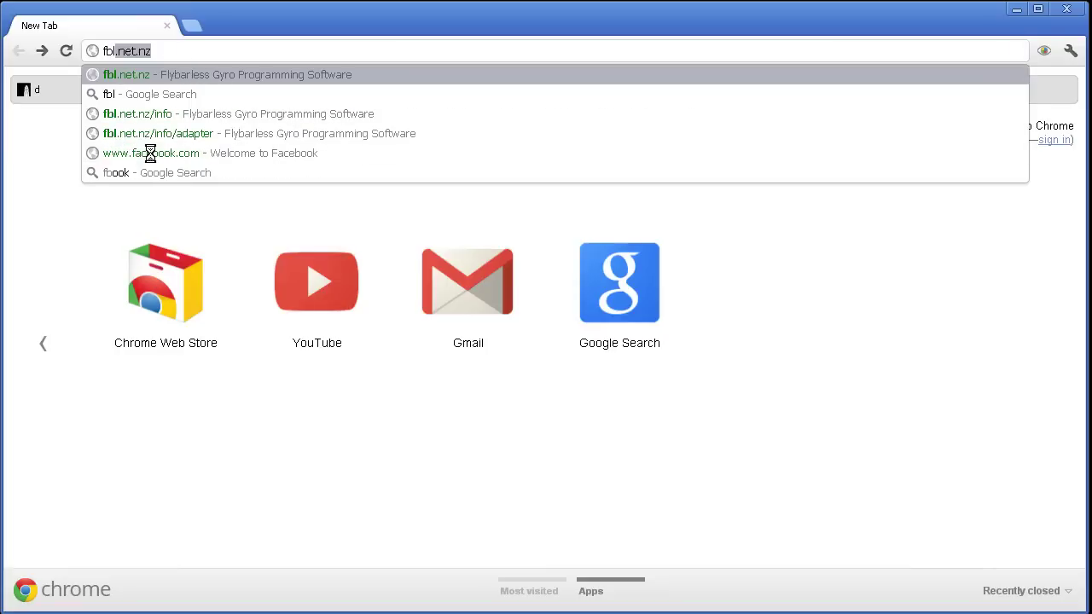
type(".net.")
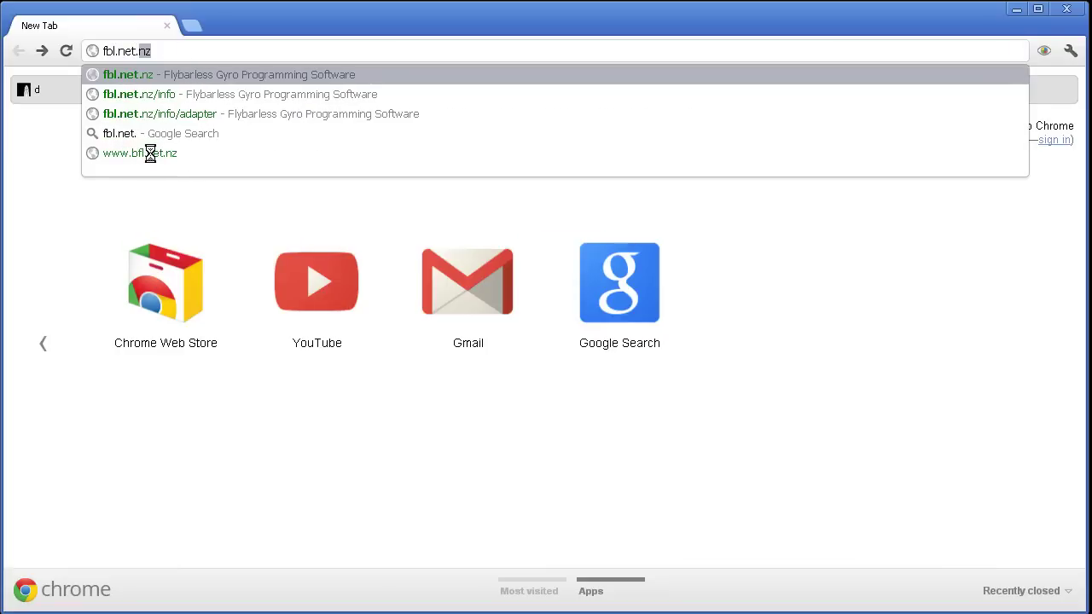
type("nz")
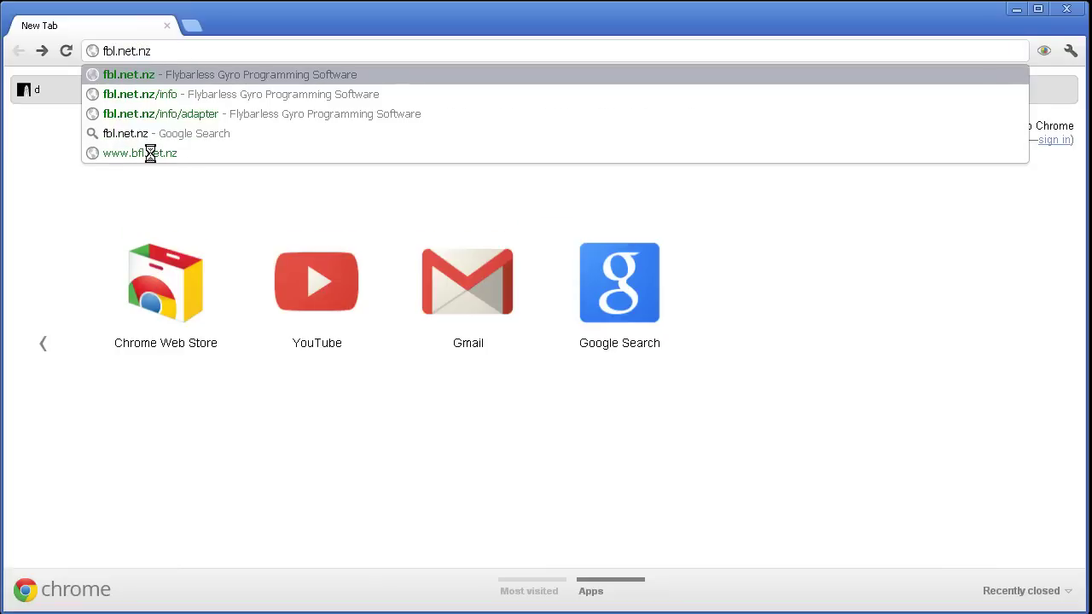
key("Return")
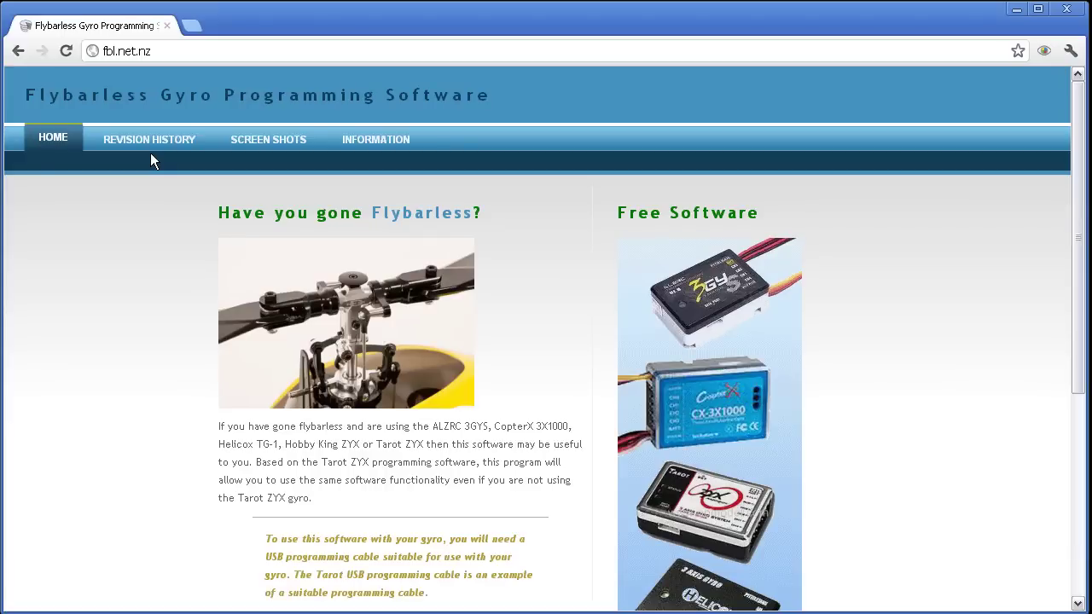
scroll(150, 161, "down", 5)
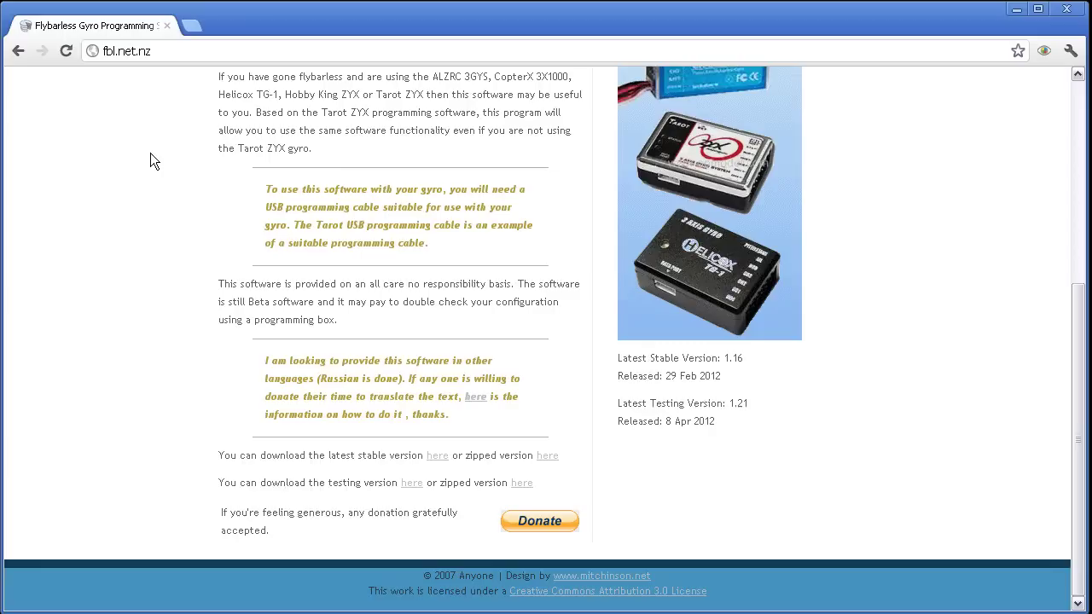
left_click(435, 458)
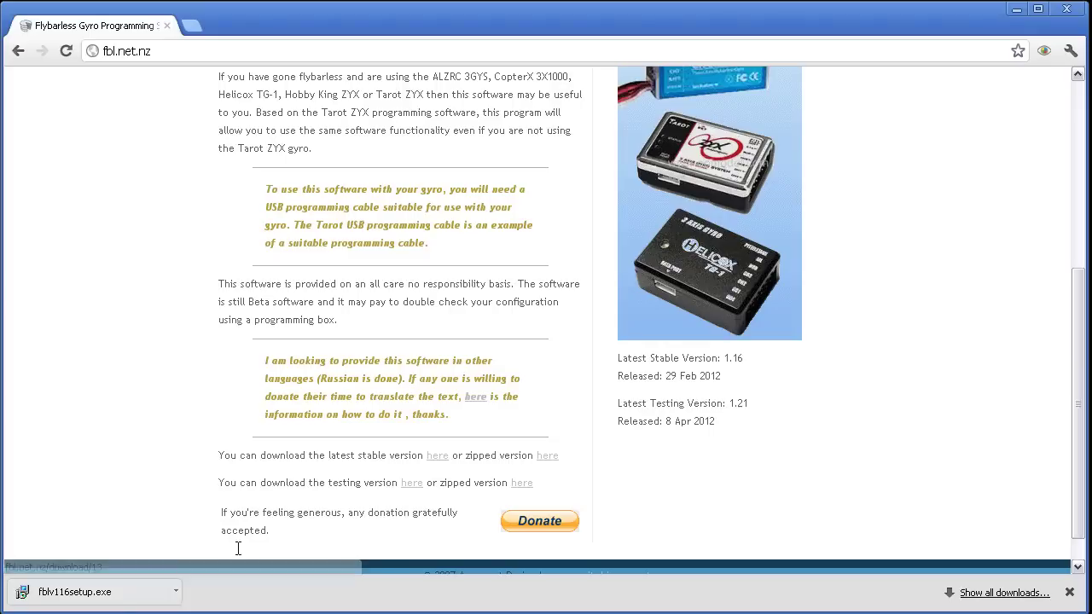
Run fblv116setup.exe, keep the destination C:\Program Files\FBL, and select only the English Parameter Description File Data component
left_click(92, 600)
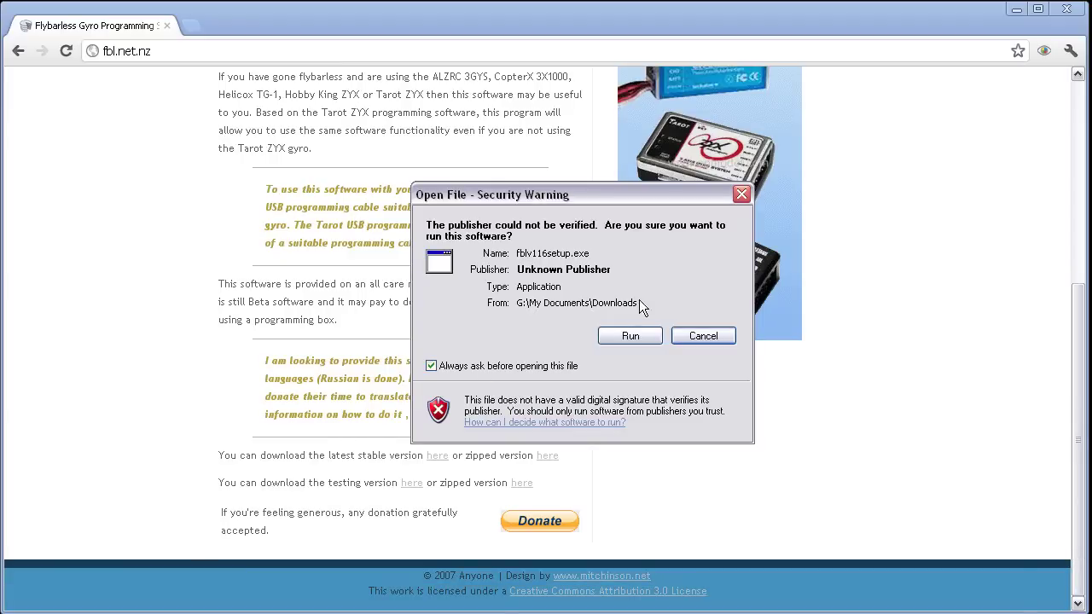
left_click(630, 337)
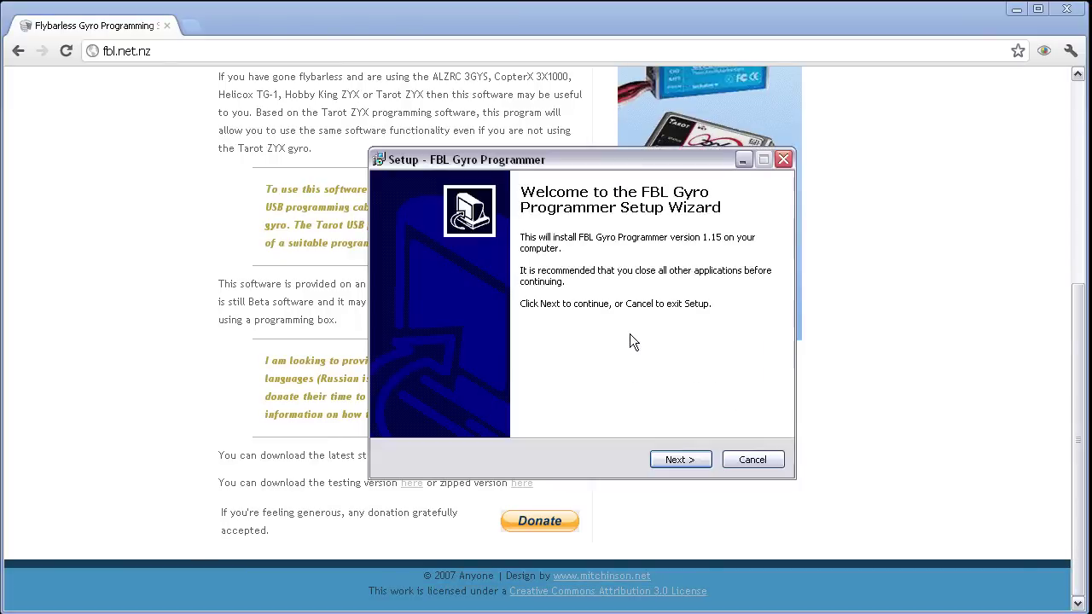
left_click(683, 464)
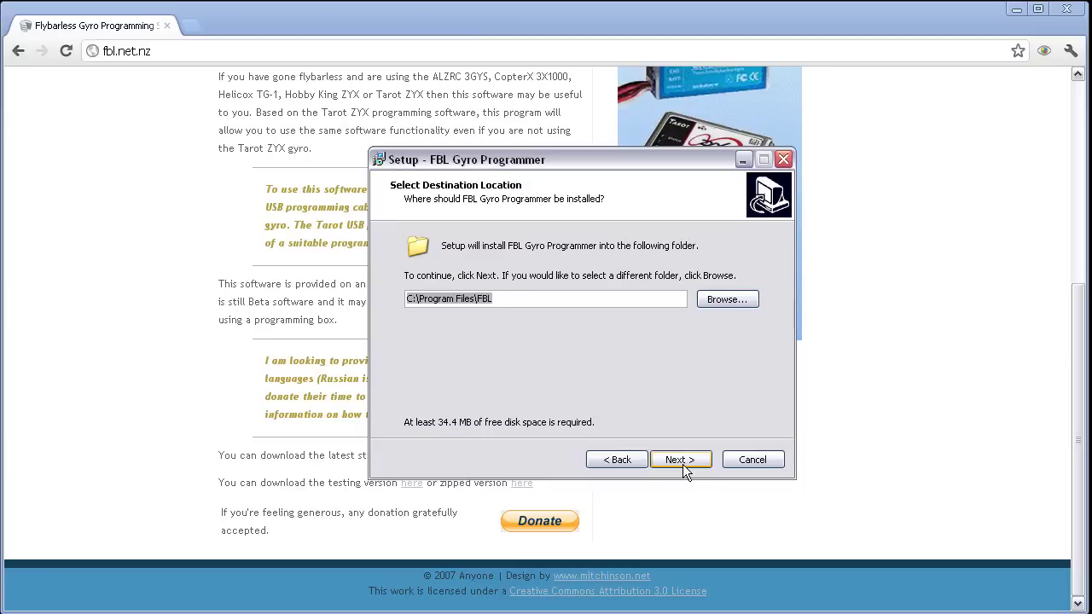
left_click(683, 464)
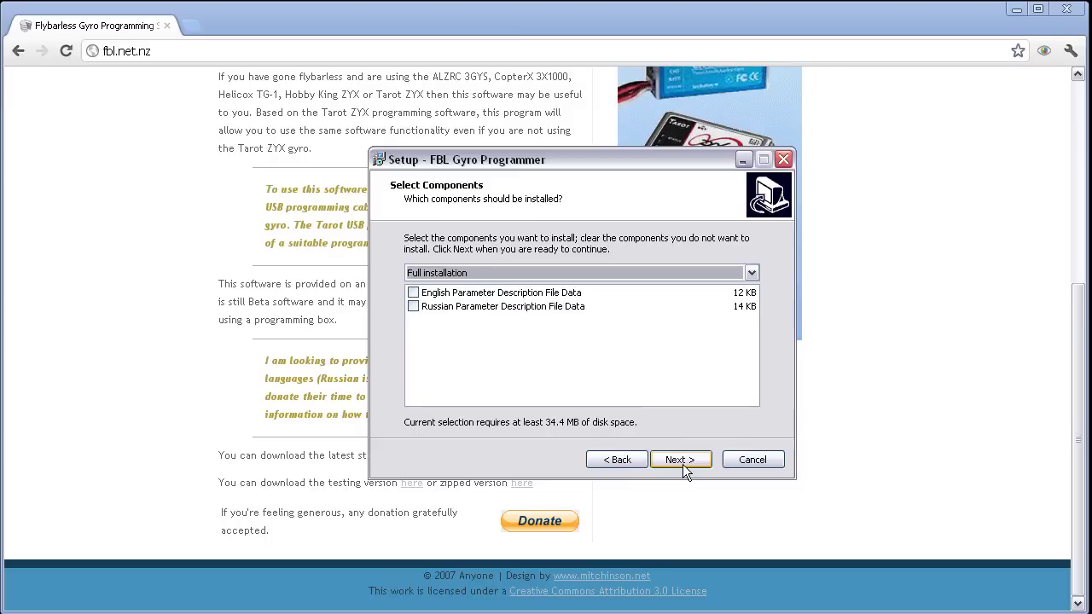
left_click(490, 294)
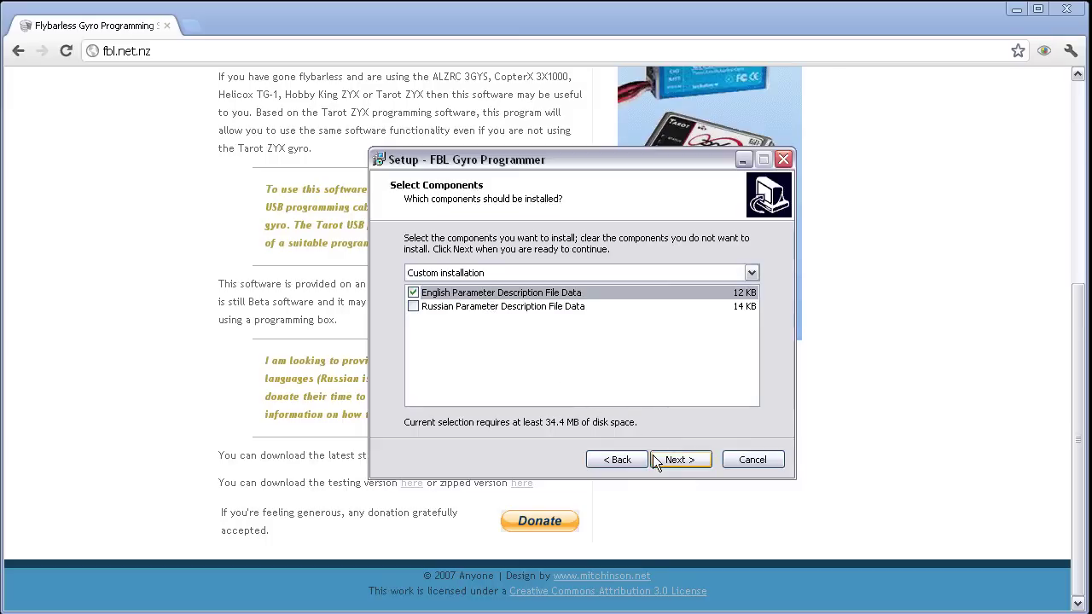
left_click(674, 463)
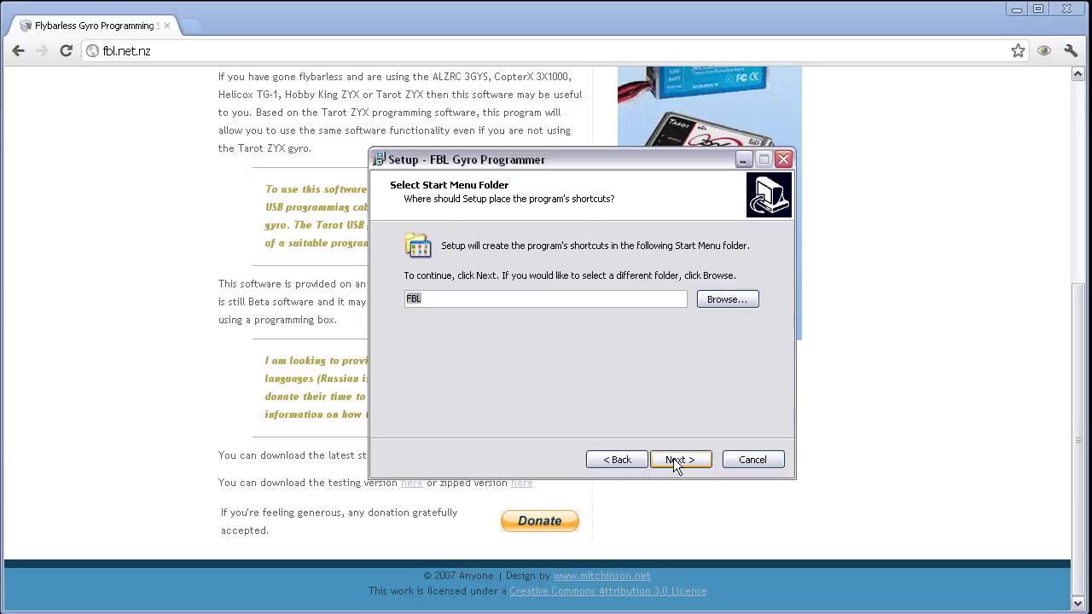
Keep the Start Menu folder FBL, add a desktop icon, then install and launch FBL Gyro Programmer
left_click(674, 463)
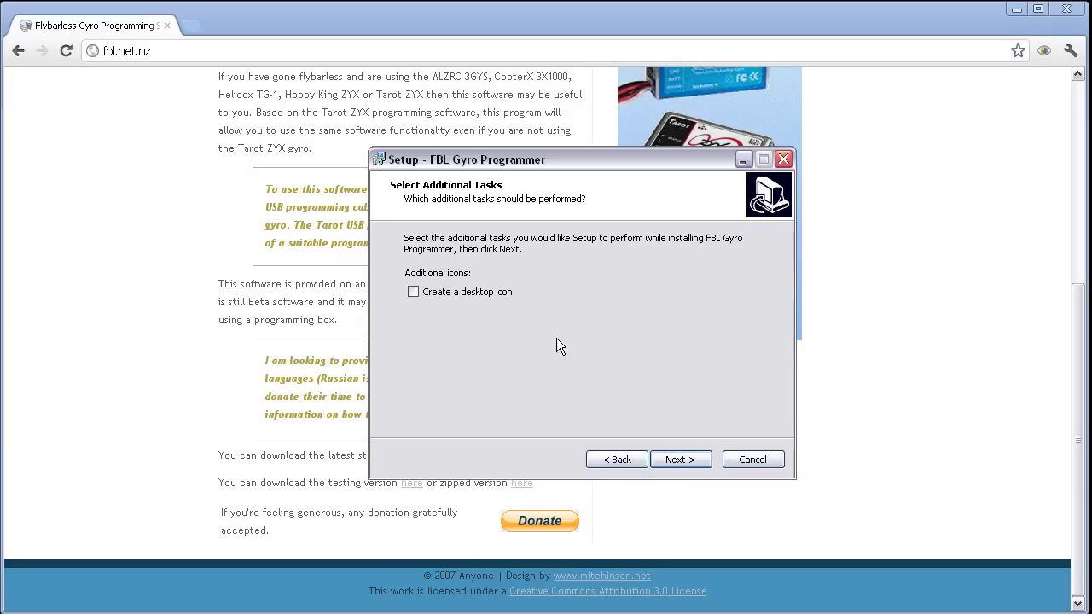
left_click(503, 294)
left_click(663, 459)
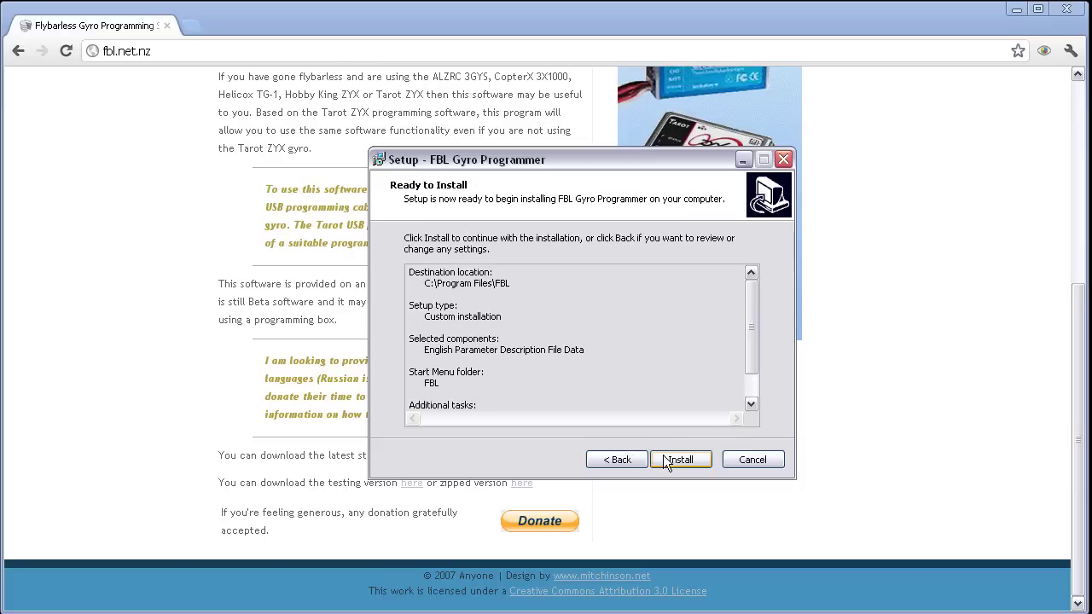
left_click(664, 458)
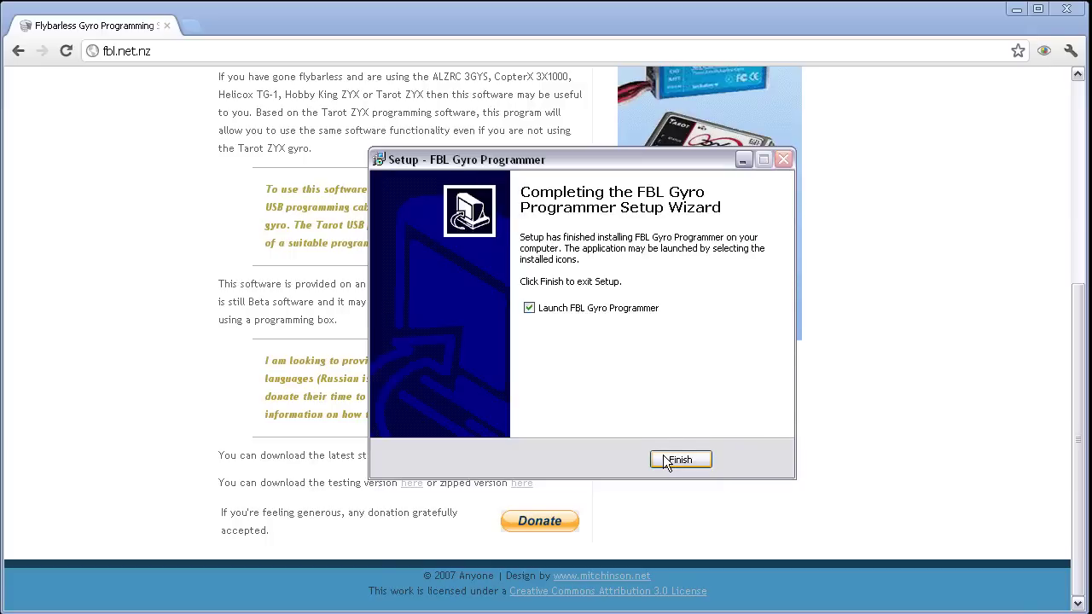
left_click(666, 463)
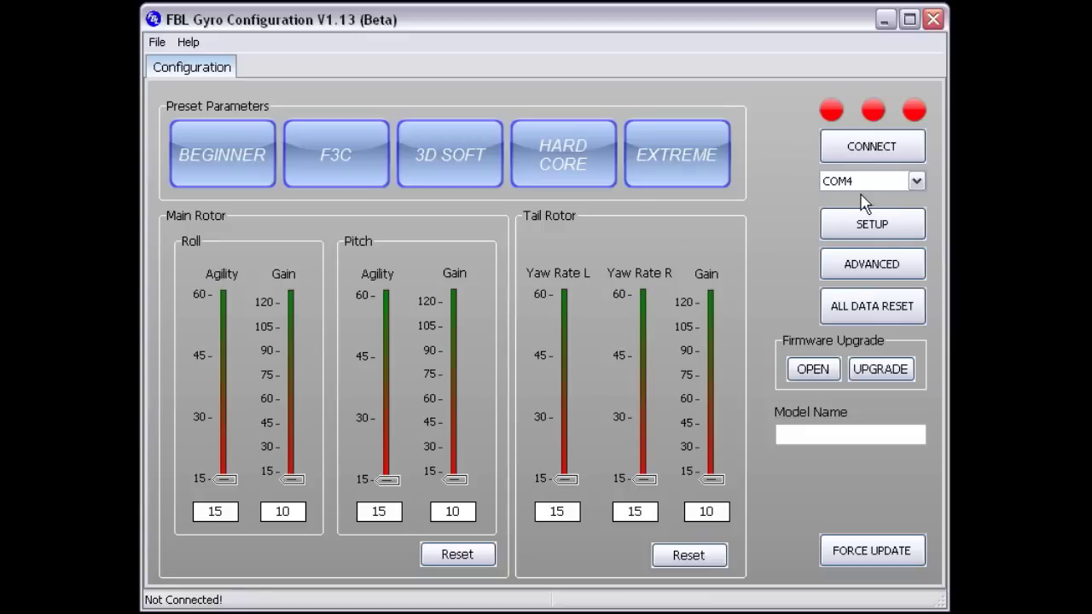
Choose COM4 as the serial port and connect to the gyro
left_click(916, 182)
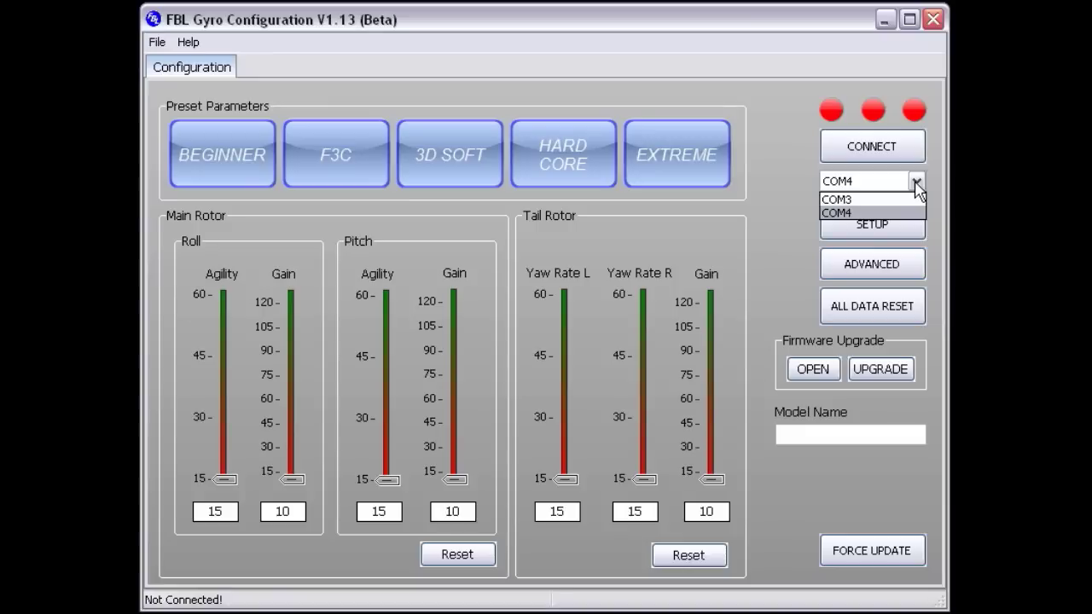
left_click(890, 213)
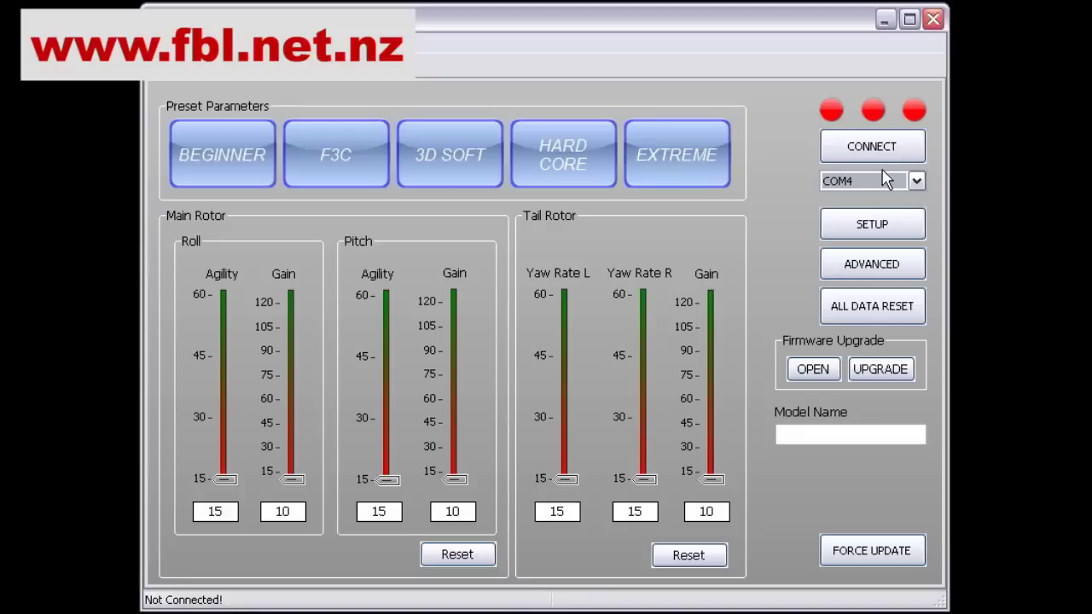
left_click(872, 147)
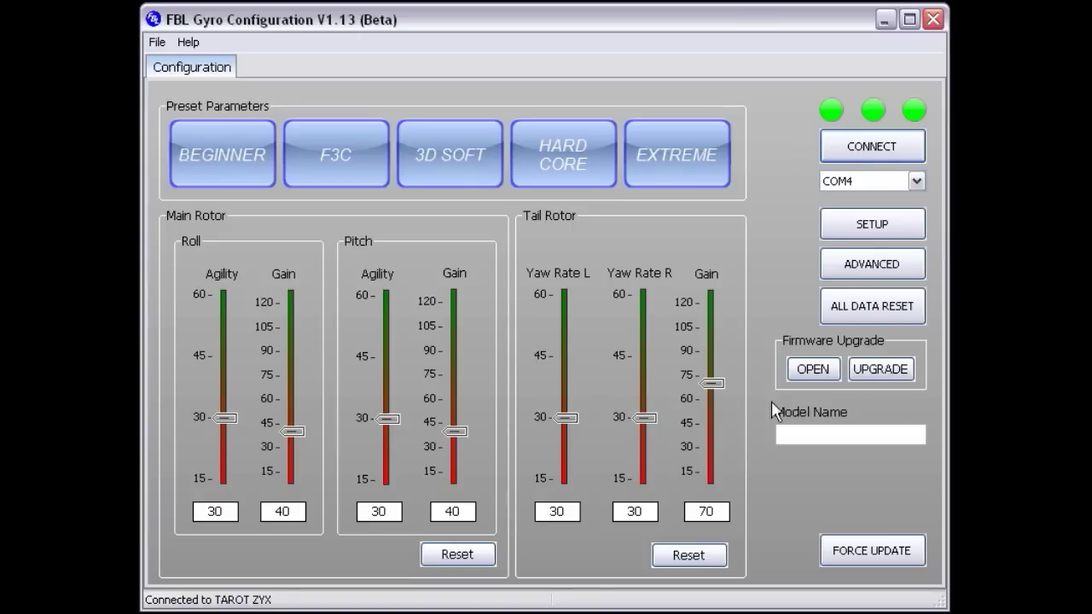
Name the model HK-450GT FBL and apply the 3D Soft preset parameters
left_click(802, 434)
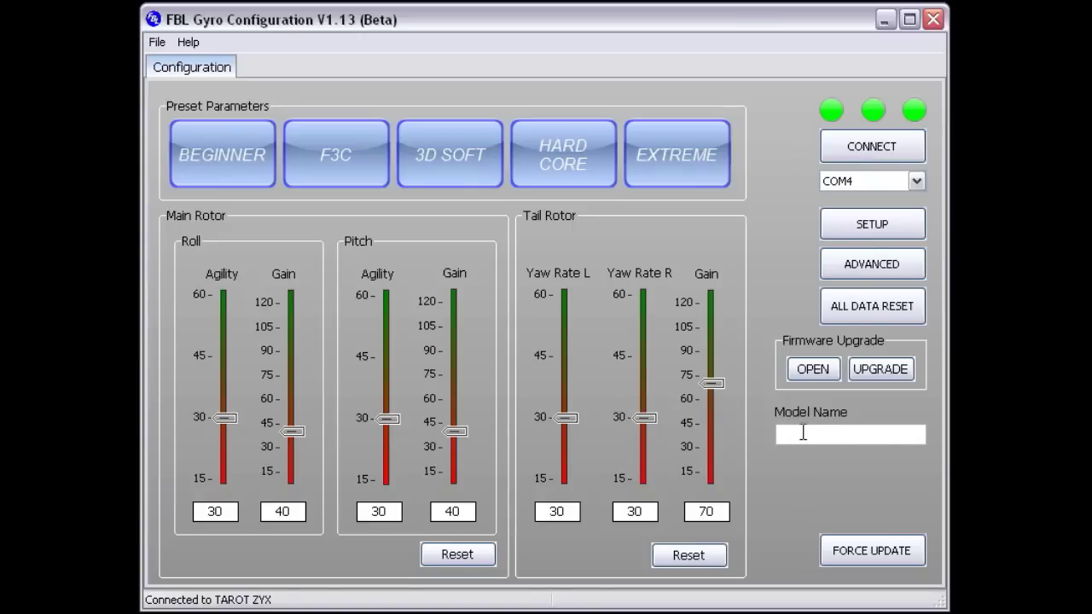
type("HK-450GT FBL")
left_click(475, 165)
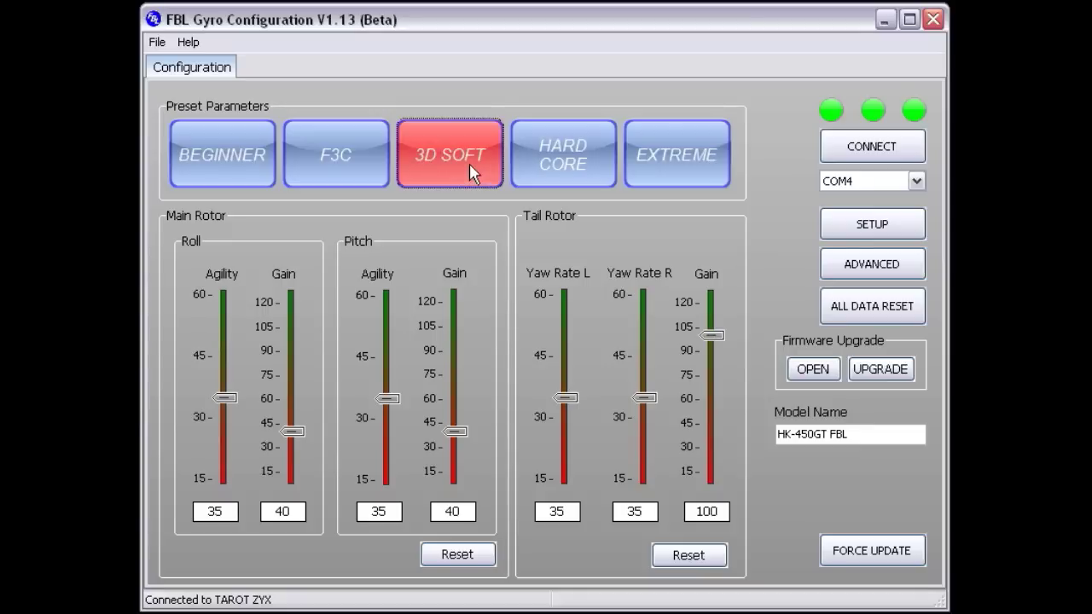
Save the configuration in the FBL folder as an ini file named HK-450GT FBL
left_click(157, 44)
left_click(178, 81)
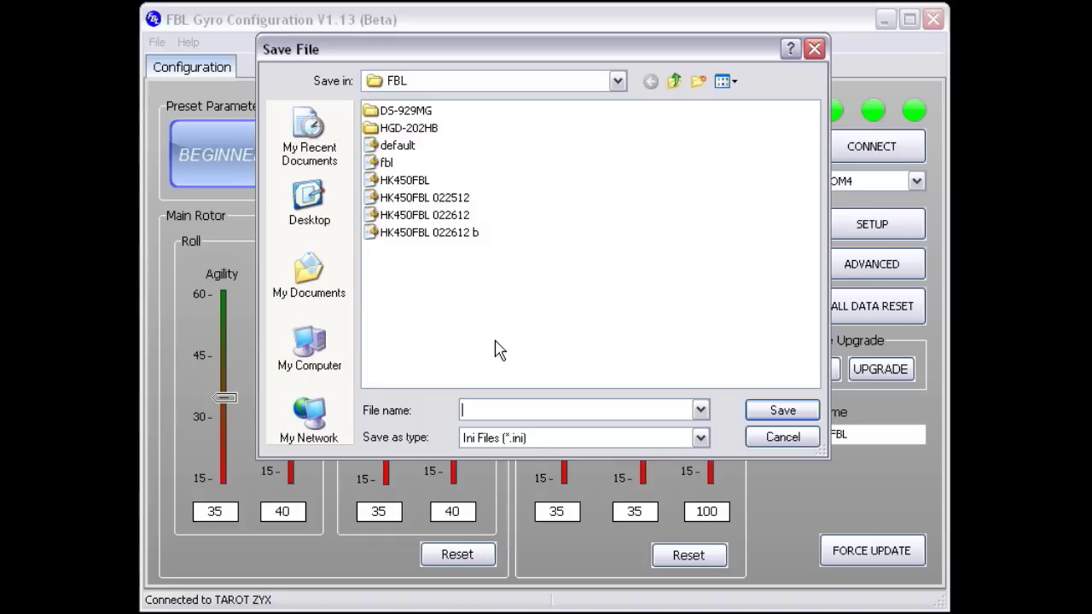
type("HK")
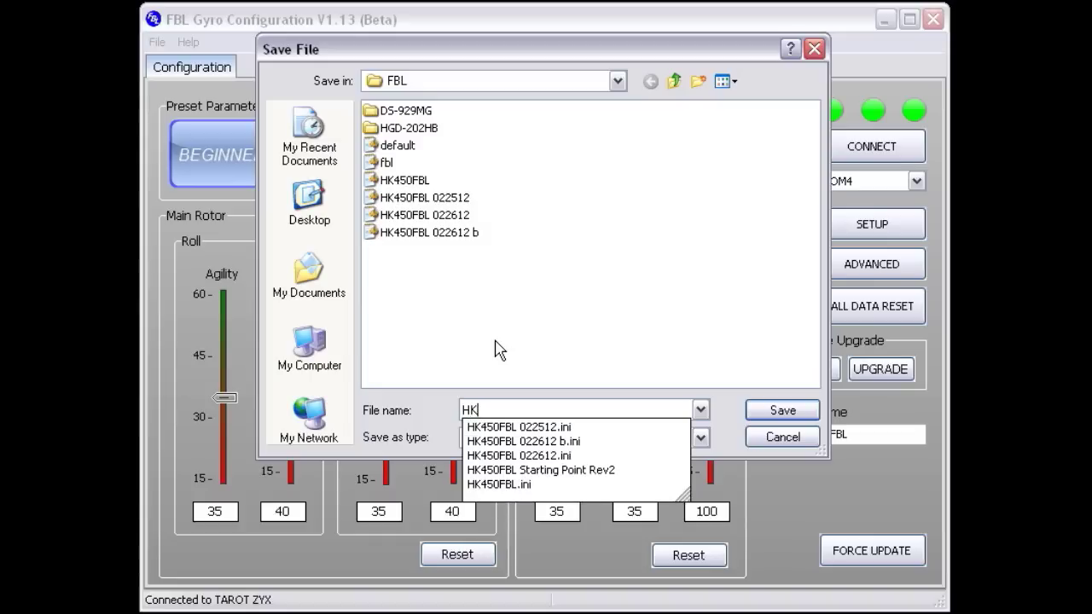
type("-450")
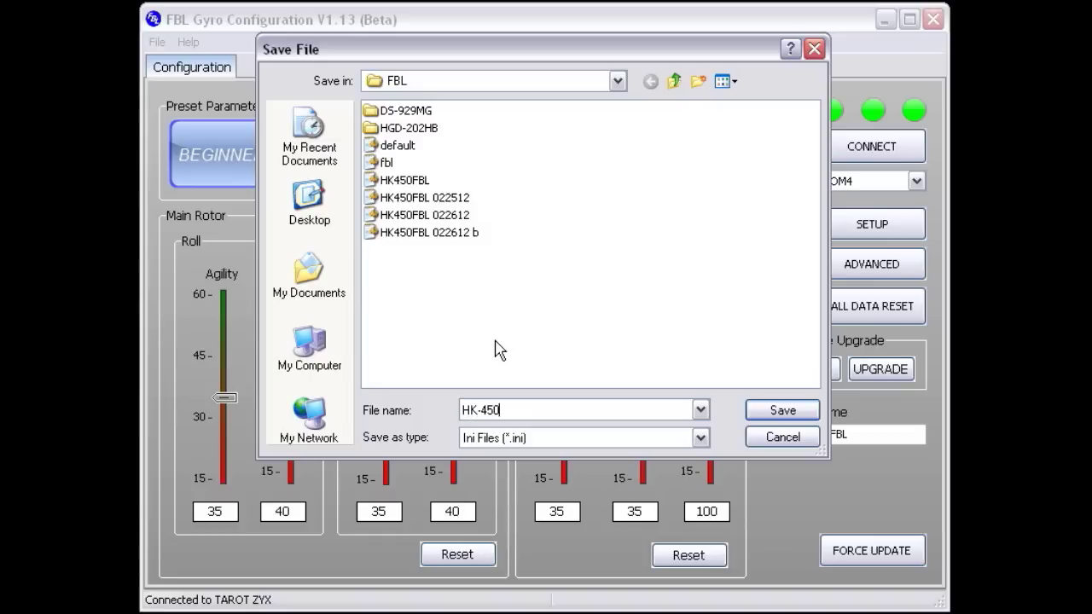
type("GT FBL")
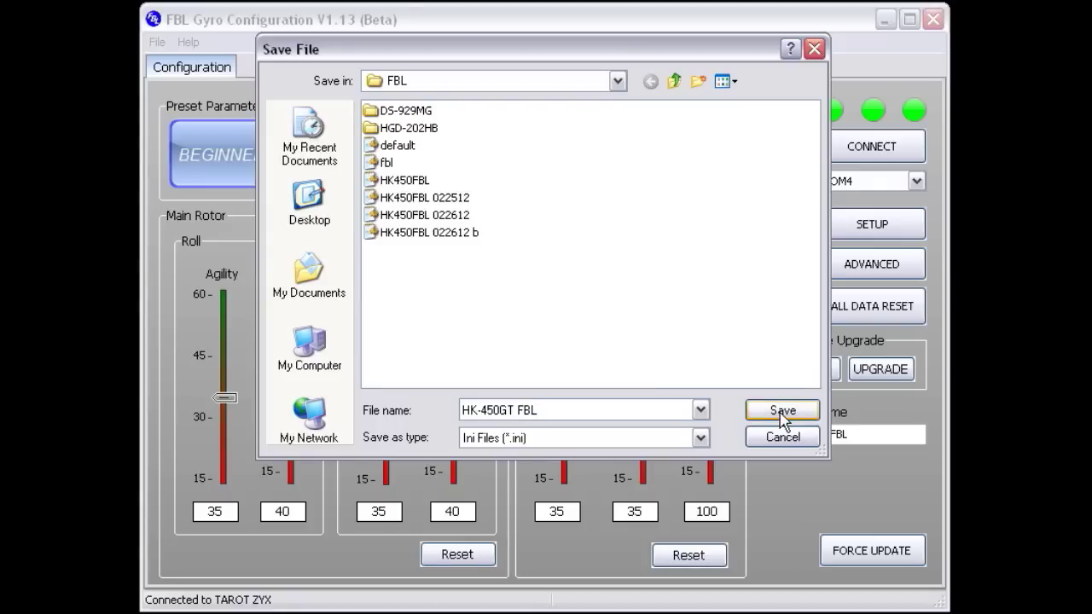
left_click(783, 413)
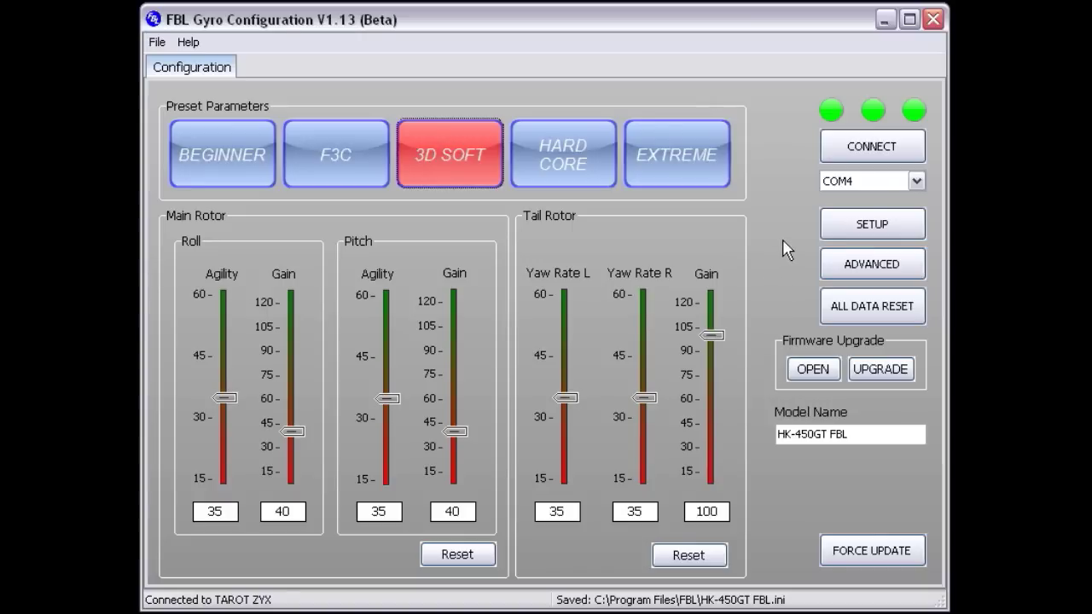
Open the gyro setup wizard and set the gyro's mount orientation to Installation Direction 3
left_click(875, 232)
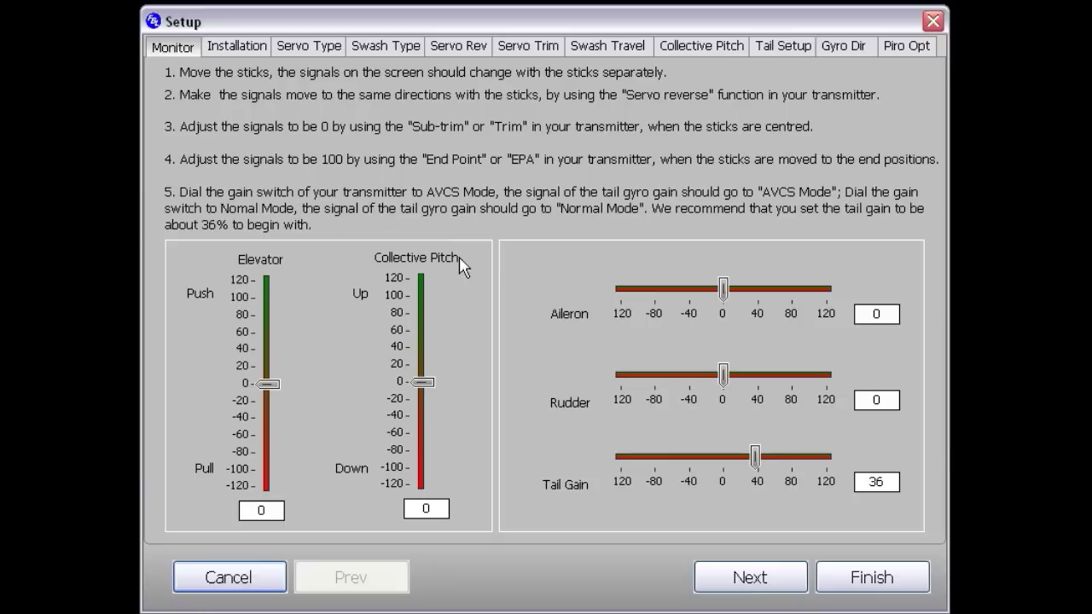
left_click(750, 580)
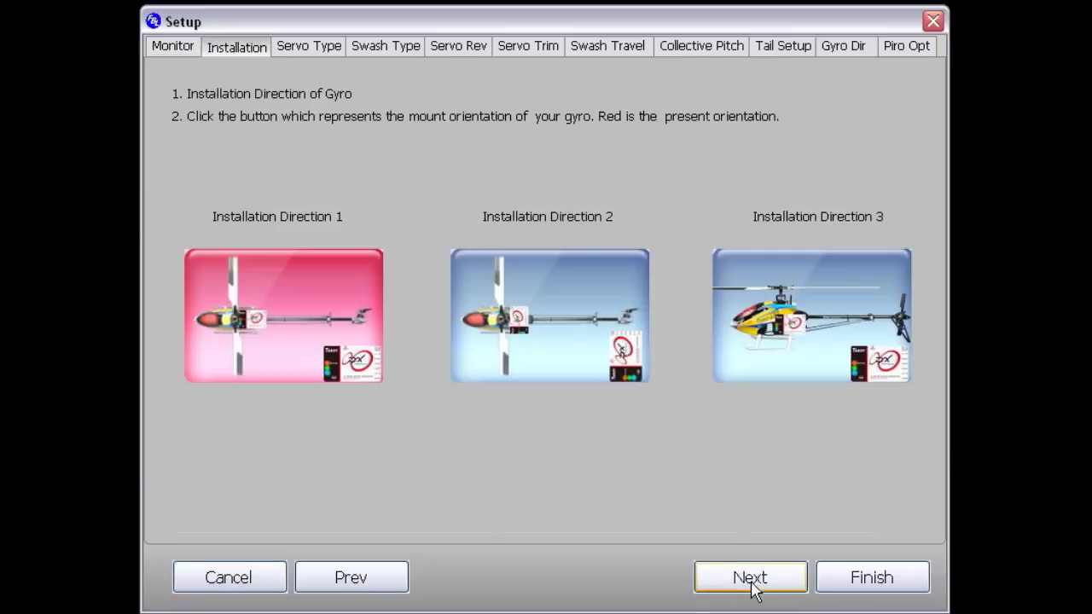
left_click(838, 356)
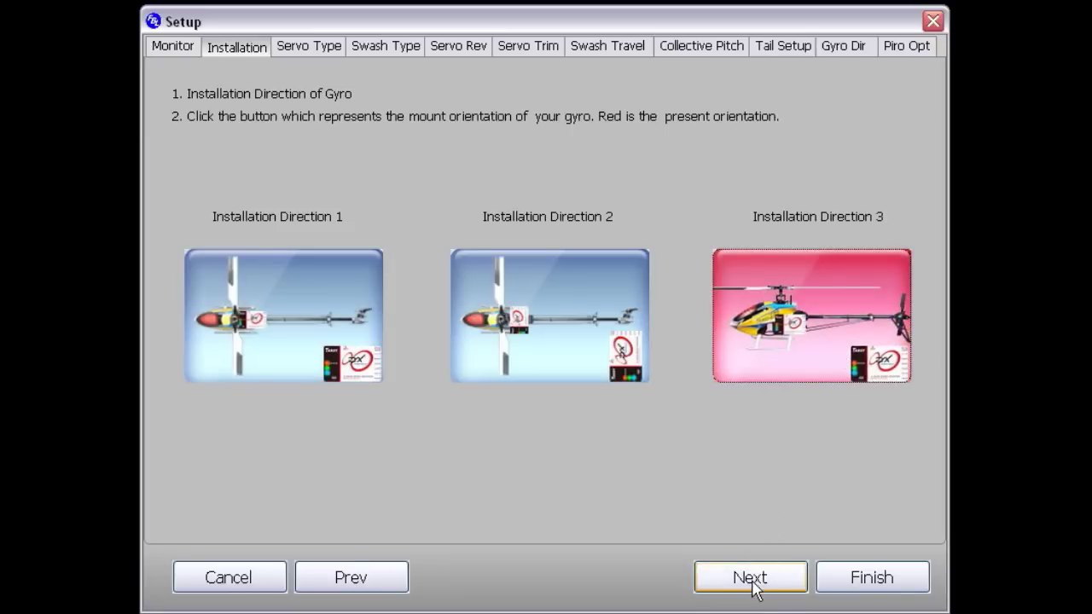
left_click(750, 580)
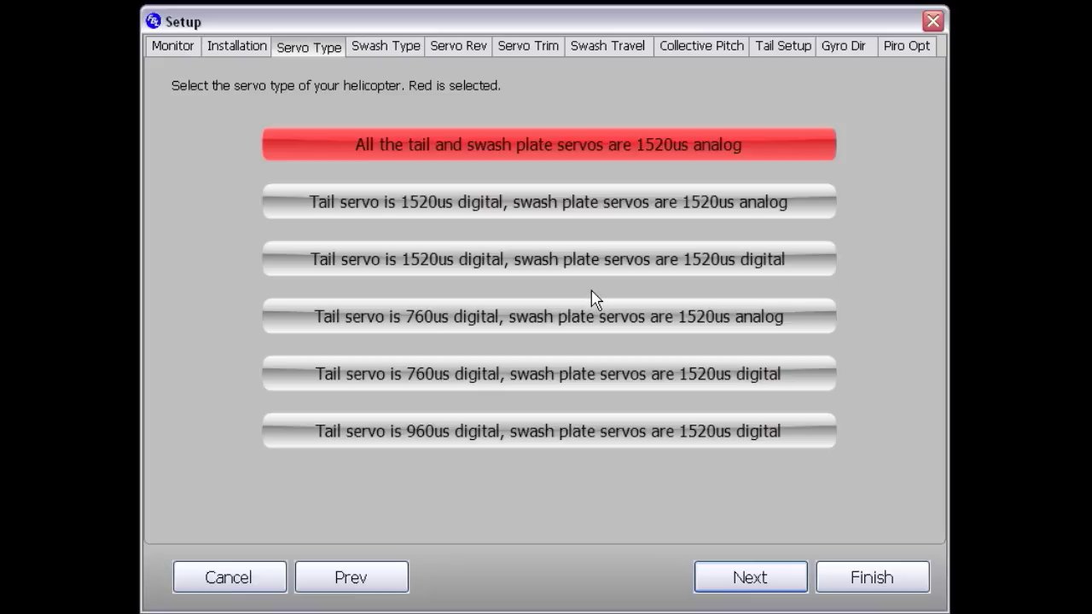
Set the tail and swash plate servos to 1520us digital, select the 120 degree CCPM swash type, and finish the setup wizard
left_click(644, 271)
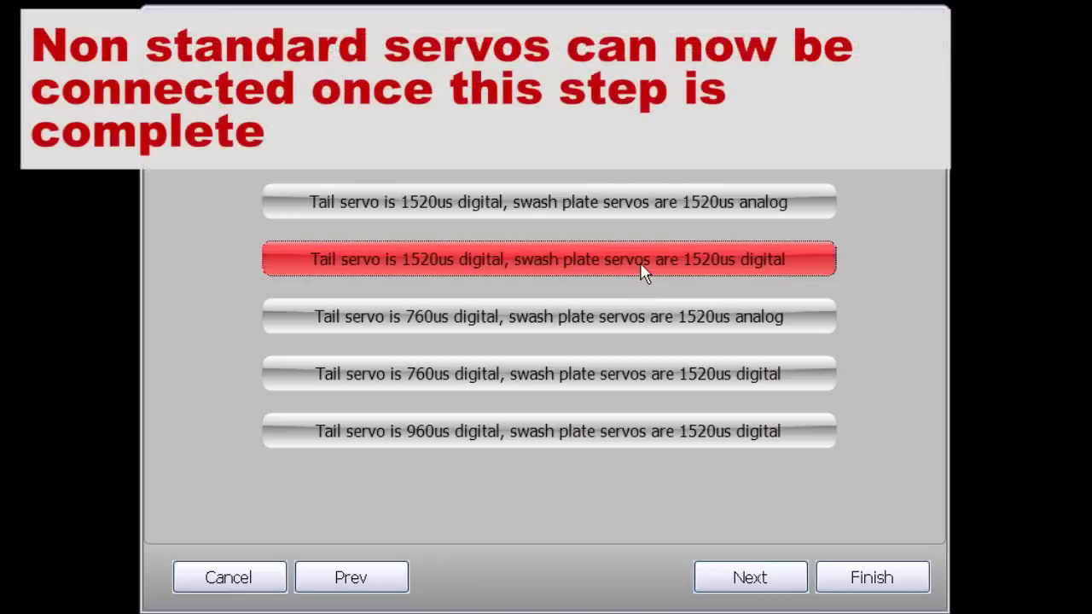
left_click(749, 580)
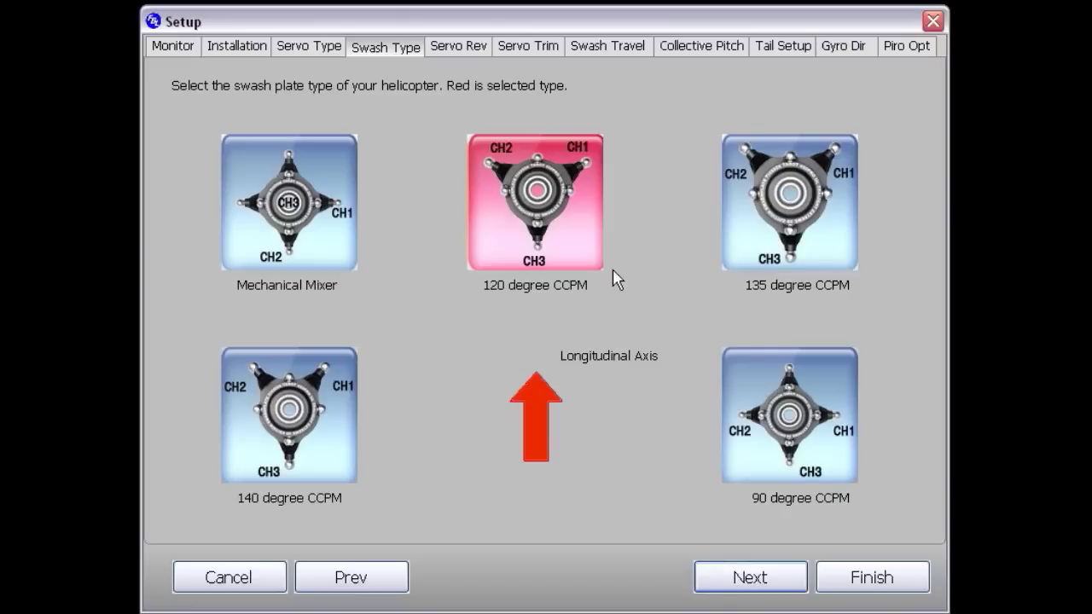
left_click(559, 228)
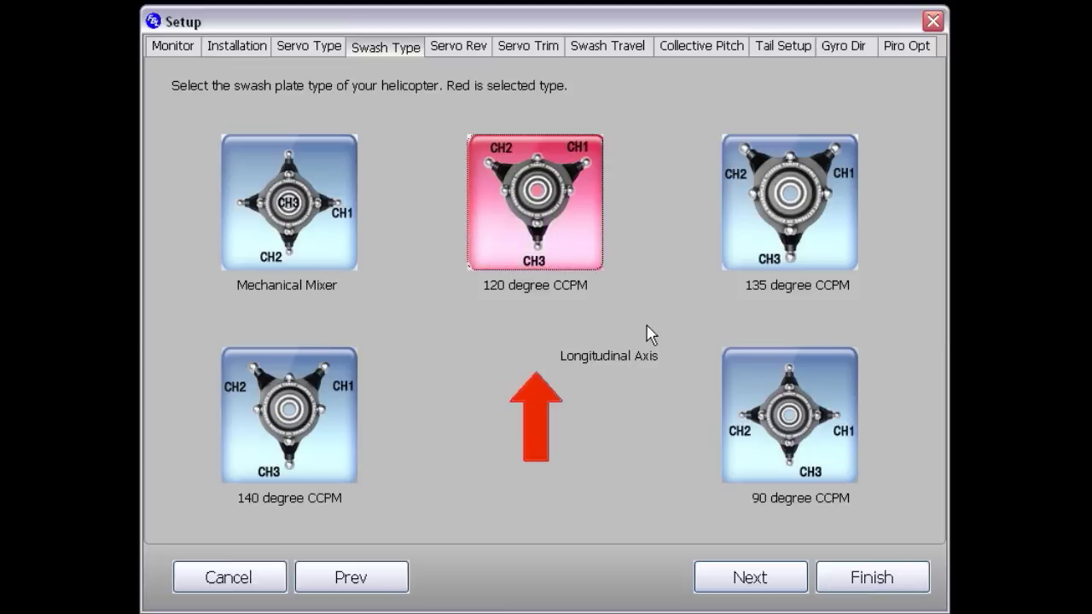
left_click(735, 583)
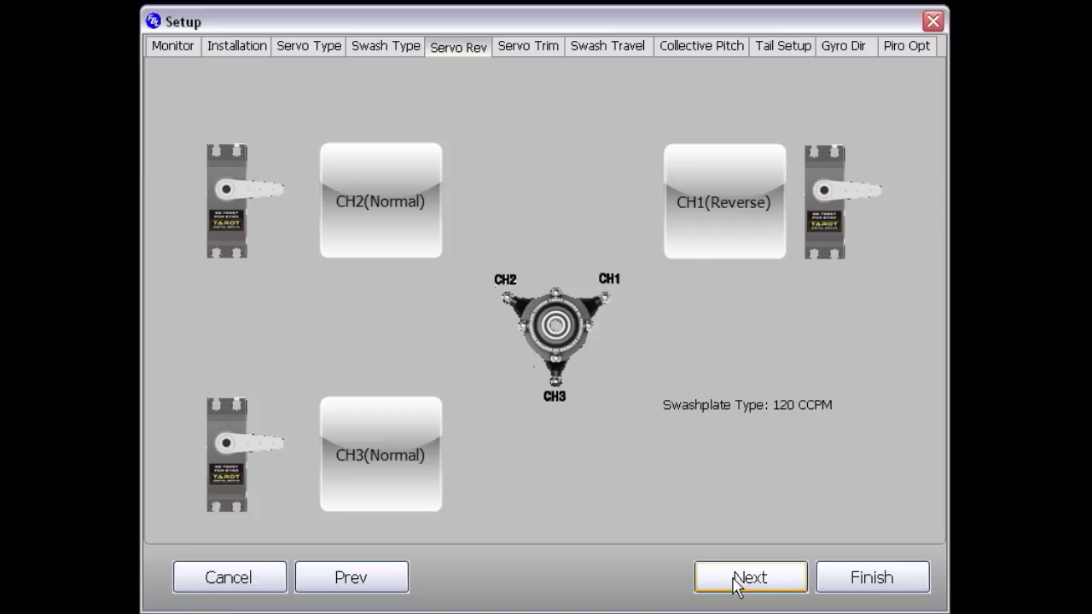
left_click(736, 581)
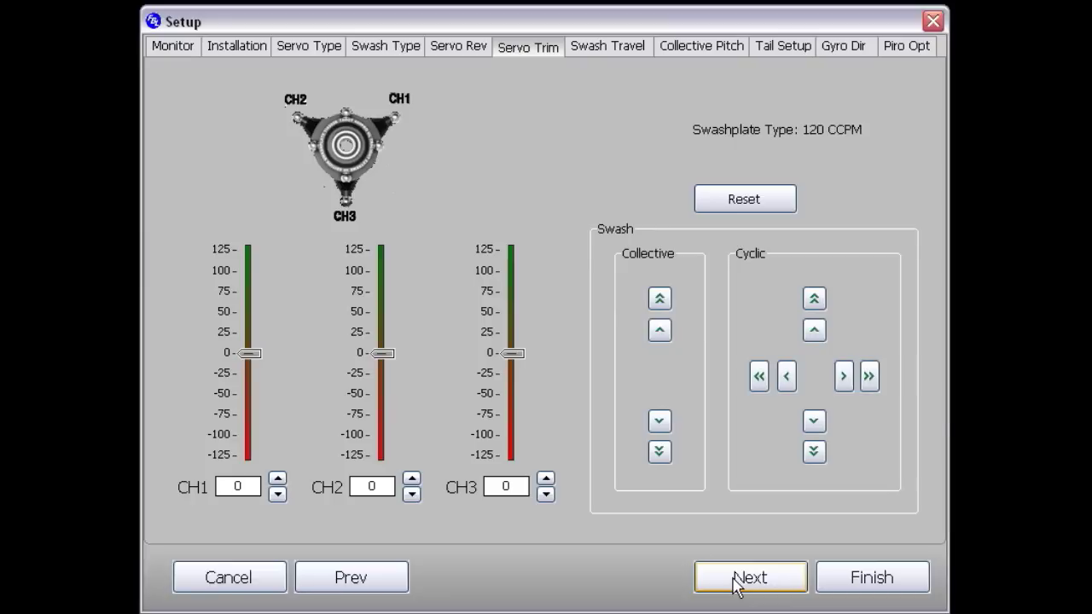
left_click(854, 588)
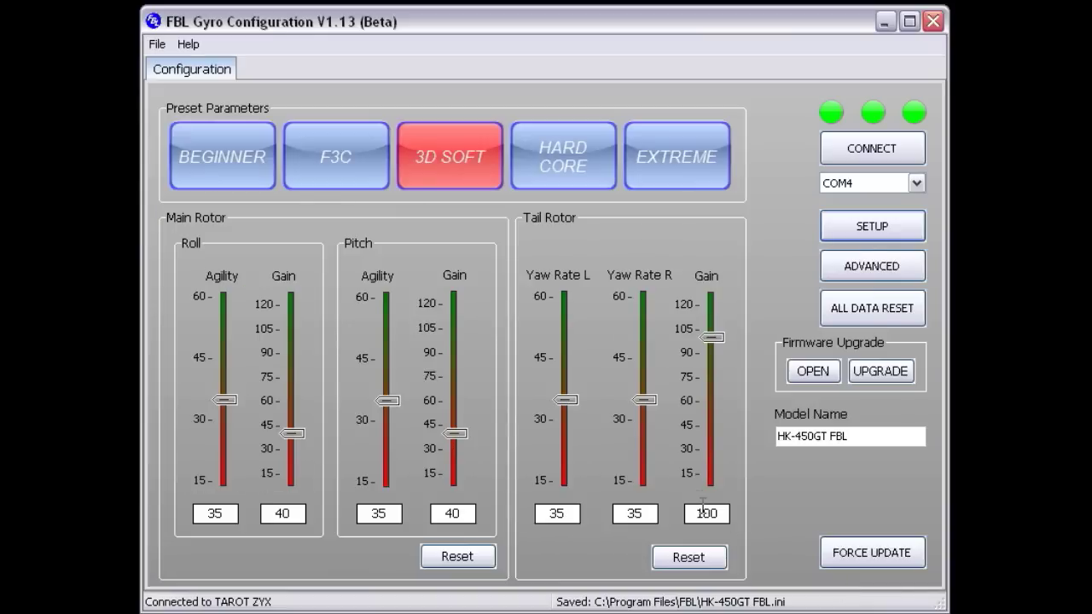
Save the configuration over the existing HK-450GT FBL.ini file and close the configuration program
left_click(155, 44)
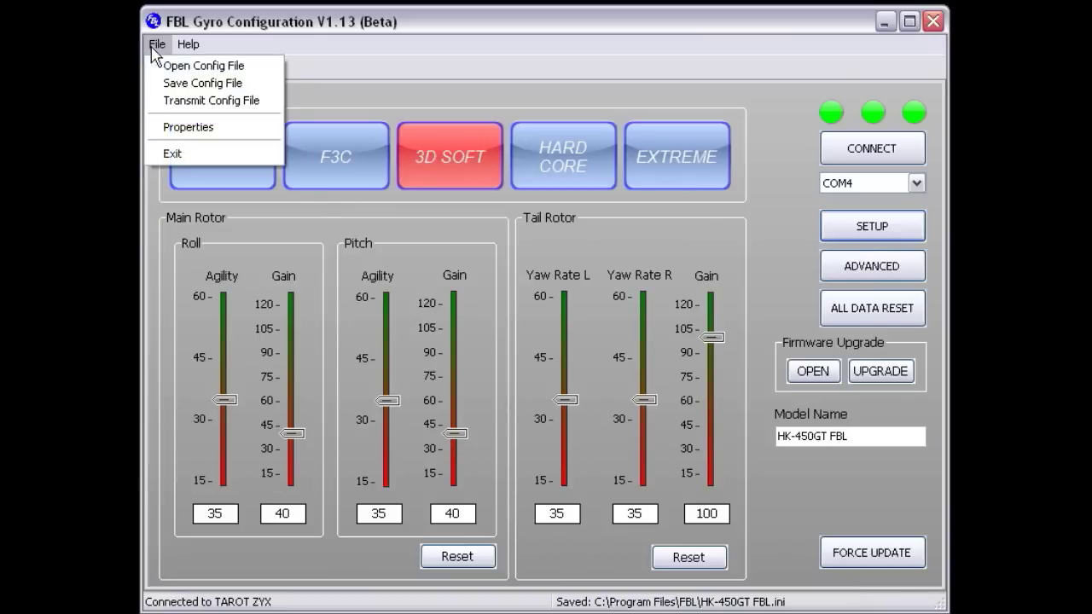
left_click(164, 83)
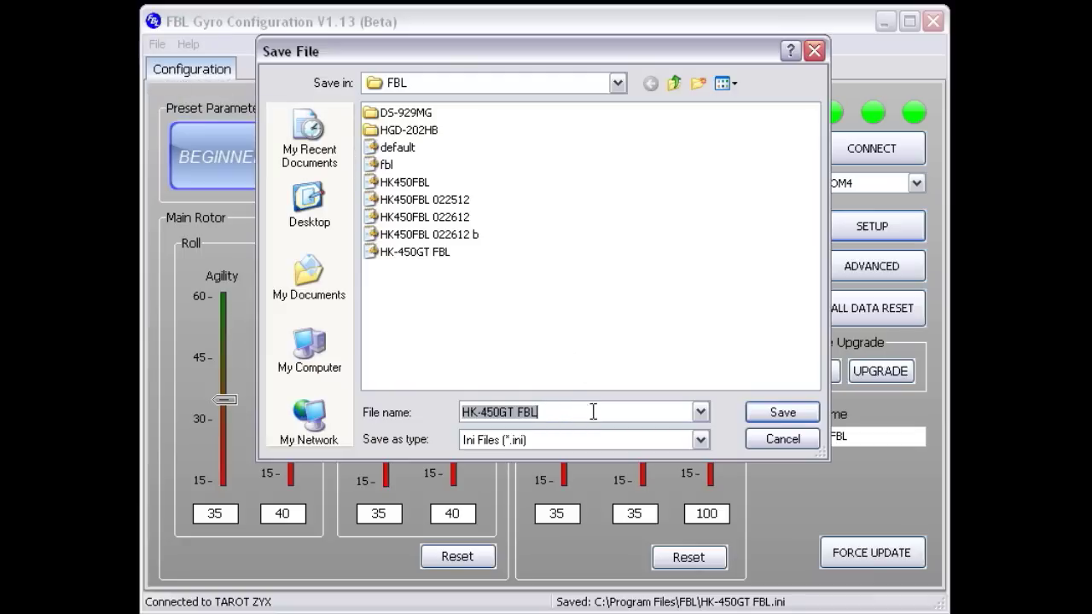
left_click(782, 413)
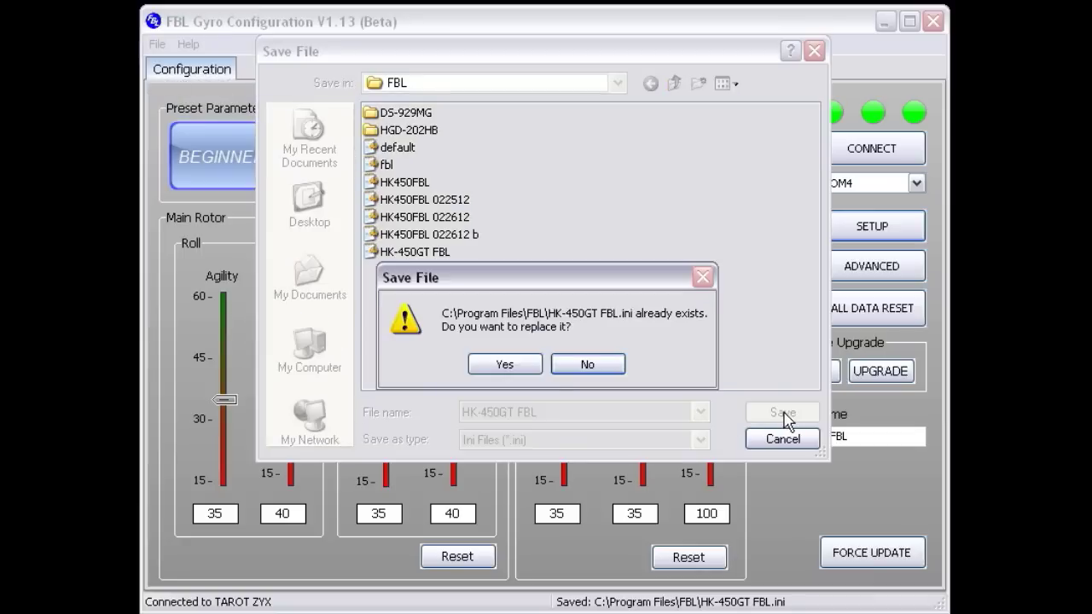
left_click(504, 365)
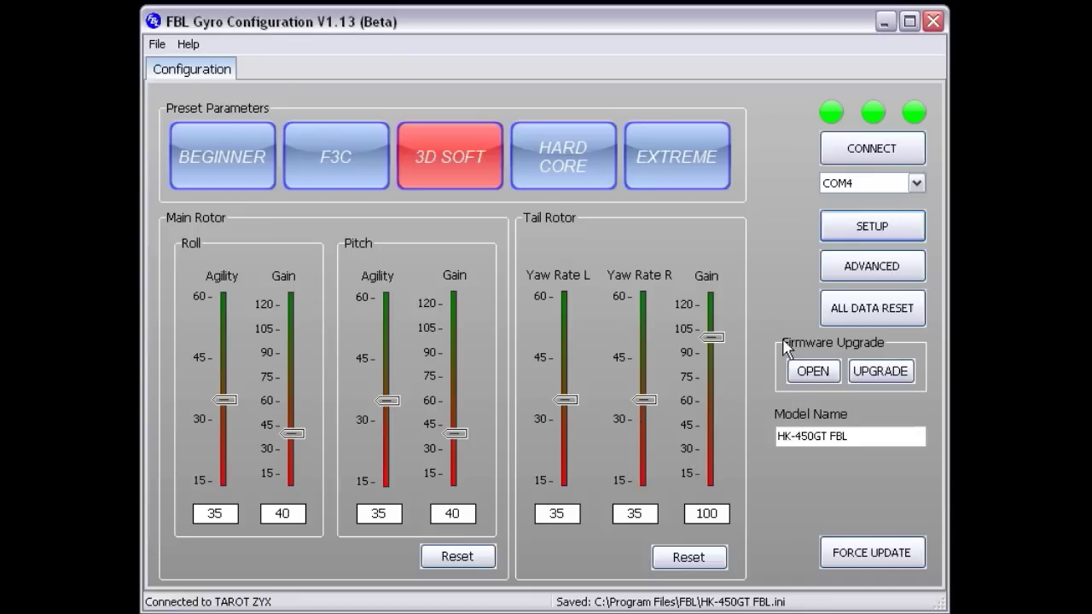
left_click(932, 22)
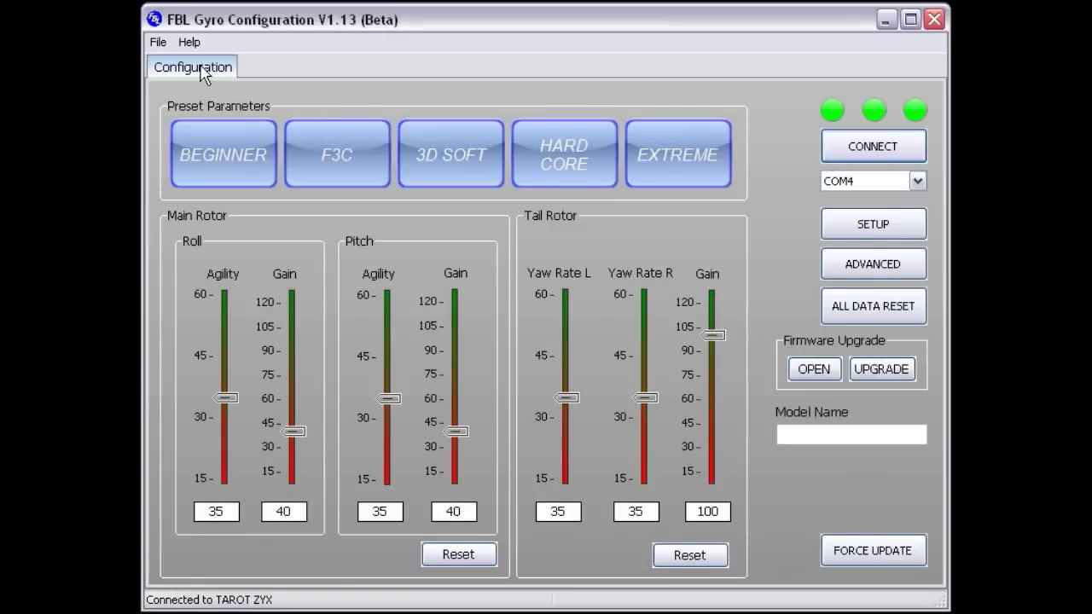
Load the saved HK-450GT FBL configuration file from the FBL folder
left_click(161, 48)
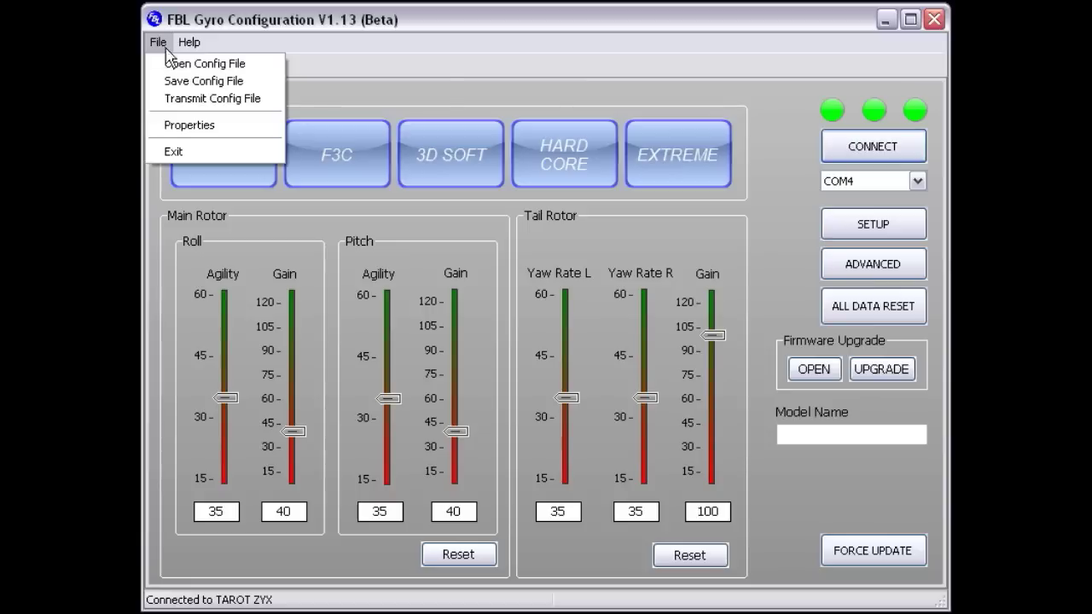
left_click(177, 69)
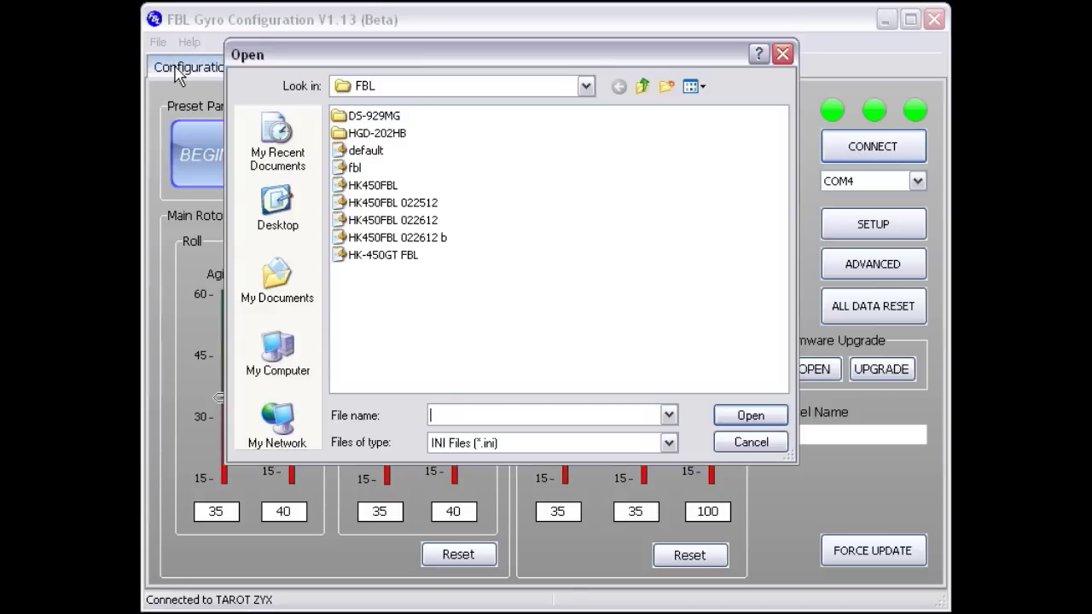
mouse_move(376, 257)
left_click(378, 256)
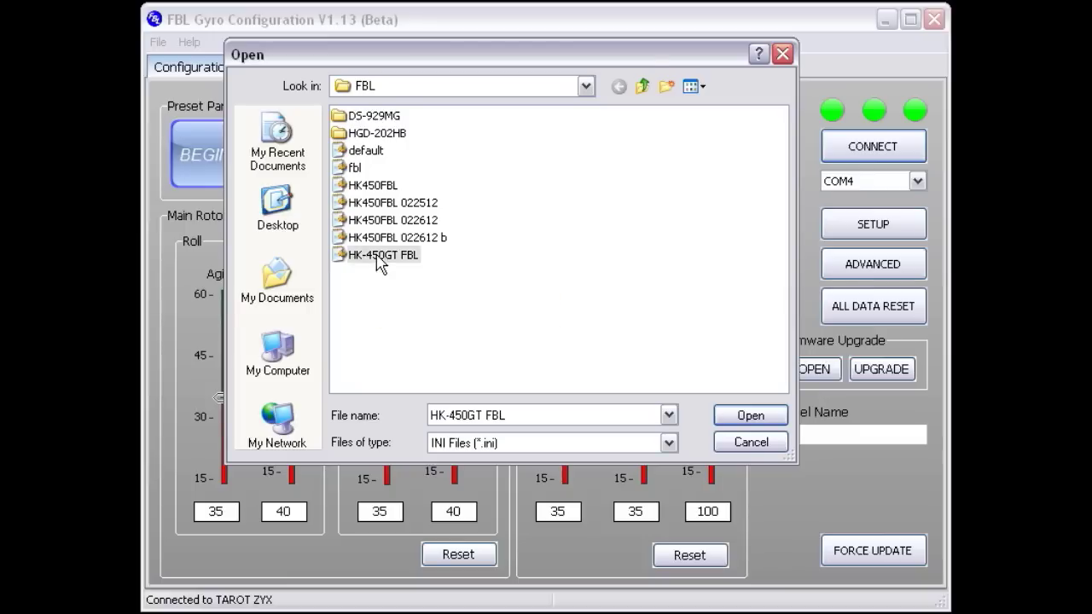
left_click(740, 418)
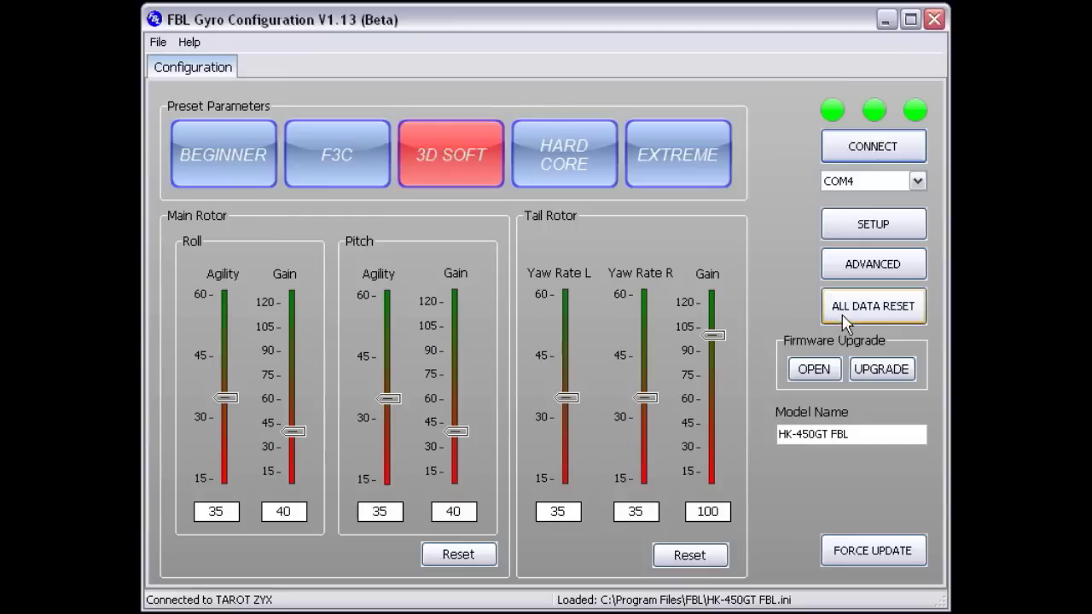
Open the gyro setup wizard and set the CH1 swashplate servo trim to -12
left_click(870, 234)
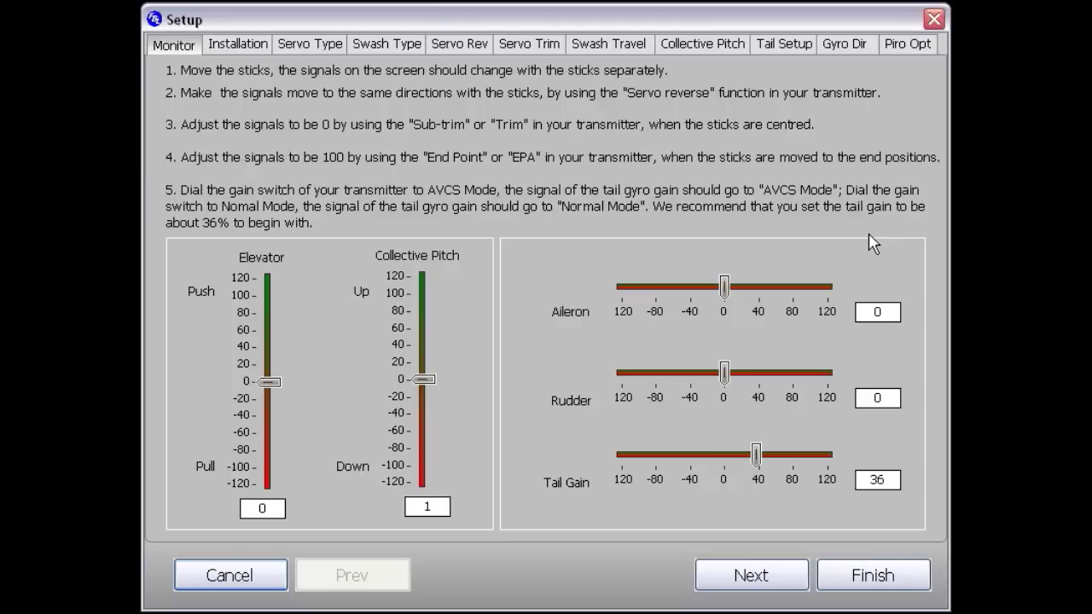
left_click(530, 47)
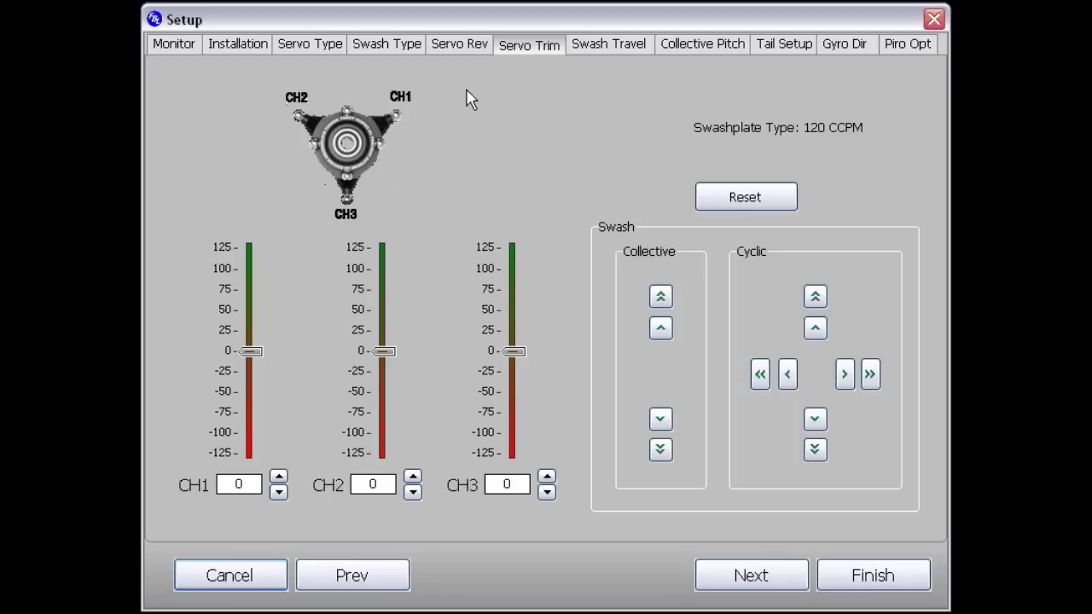
left_click(278, 493)
left_click(279, 493)
left_click(278, 493)
left_click(279, 493)
left_click(279, 493)
left_click(278, 493)
left_click(278, 493)
left_click(278, 493)
left_click(278, 493)
left_click(278, 493)
left_click(278, 493)
left_click(278, 493)
left_click(278, 493)
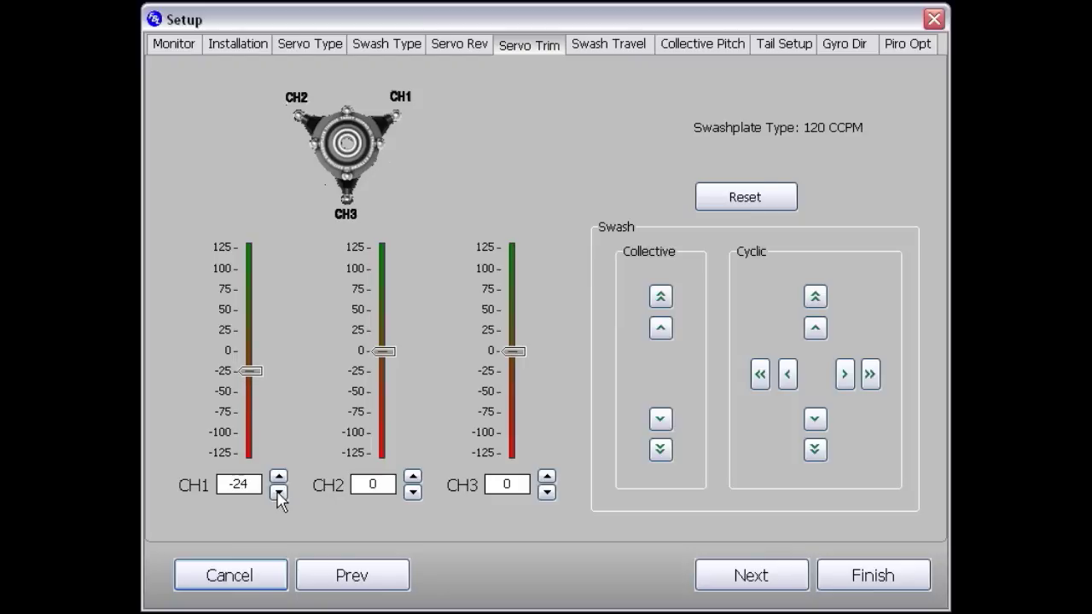
left_click(280, 477)
left_click(280, 477)
left_click(280, 477)
left_click(279, 476)
left_click(280, 477)
left_click(279, 477)
left_click(280, 477)
left_click(280, 477)
left_click(280, 477)
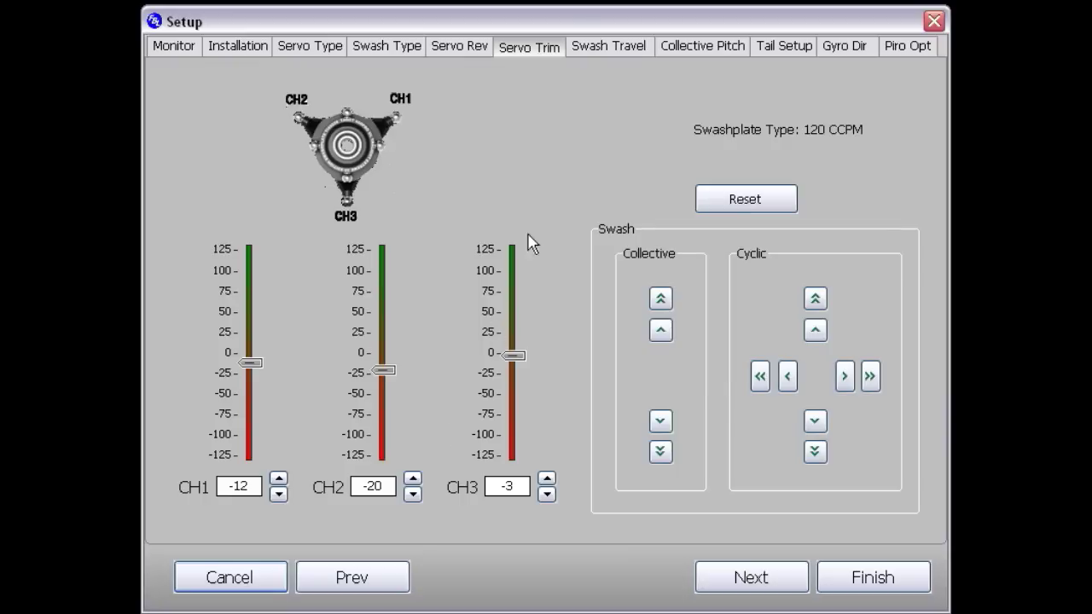
Leave the aileron and elevator swash travel at 80 and set the collective pitch to -60
left_click(608, 48)
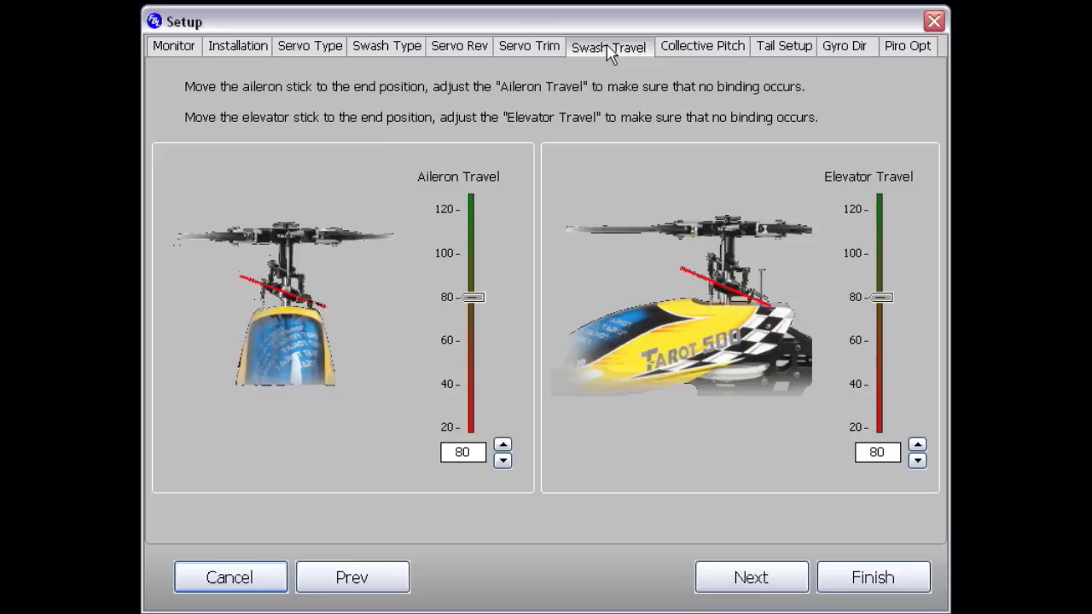
left_click(705, 49)
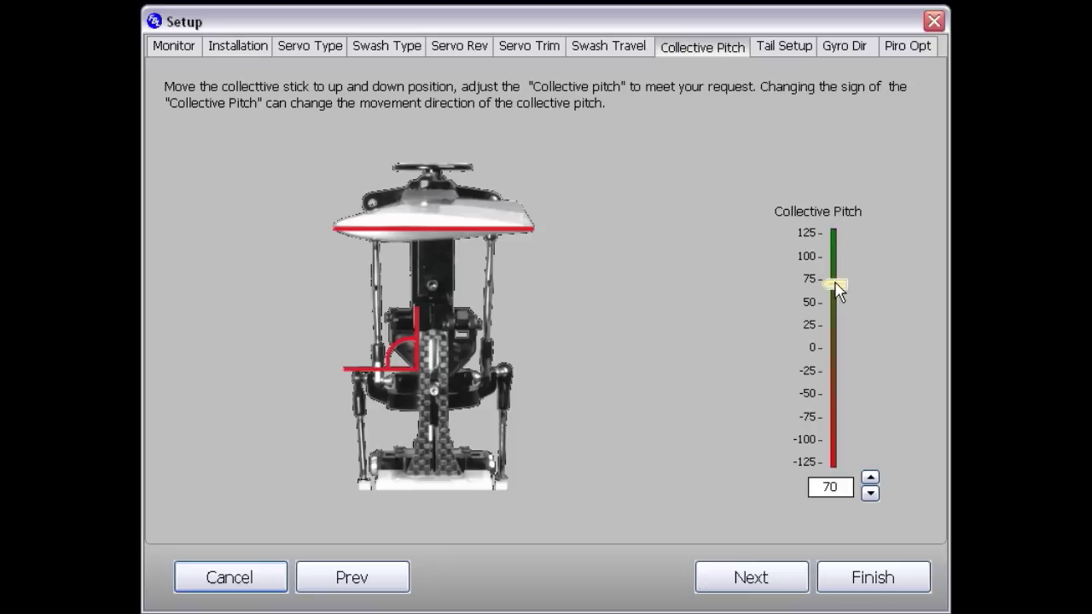
left_click_drag(837, 290, 837, 406)
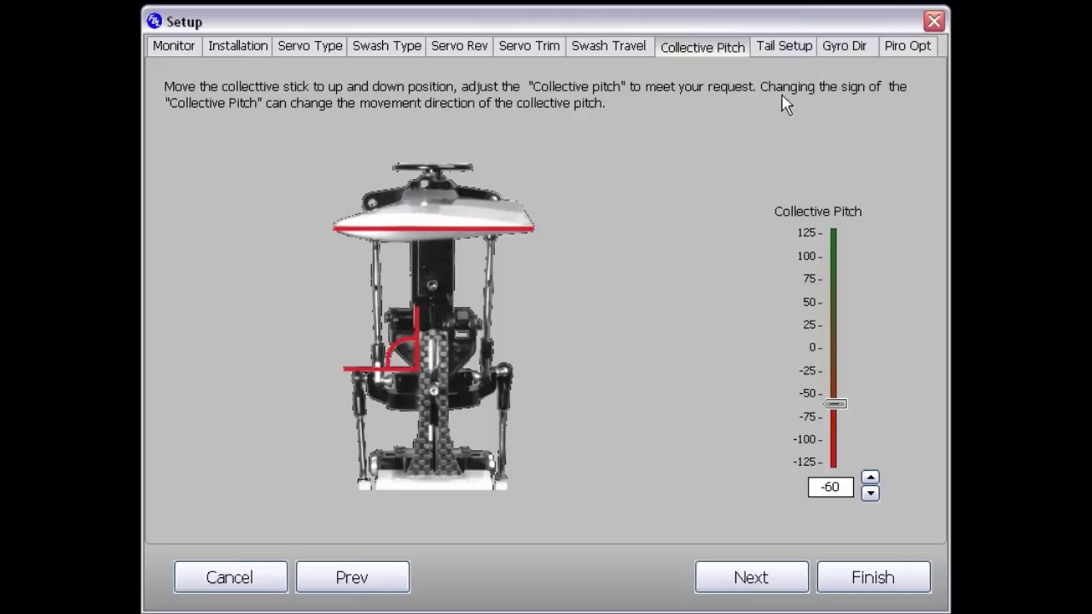
Set the tail servo trim to -30 in the tail setup
left_click(786, 48)
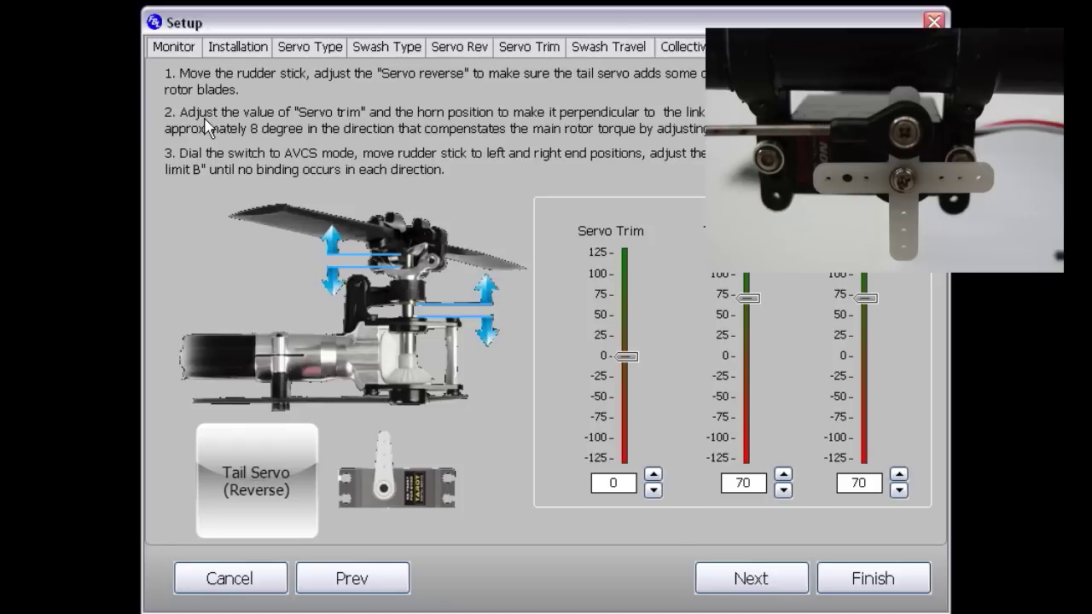
left_click(652, 491)
left_click(652, 490)
left_click(653, 491)
left_click(652, 491)
left_click(653, 490)
left_click(652, 491)
left_click(653, 491)
left_click(652, 491)
left_click(652, 491)
left_click(652, 491)
left_click(653, 491)
left_click(652, 491)
left_click(652, 490)
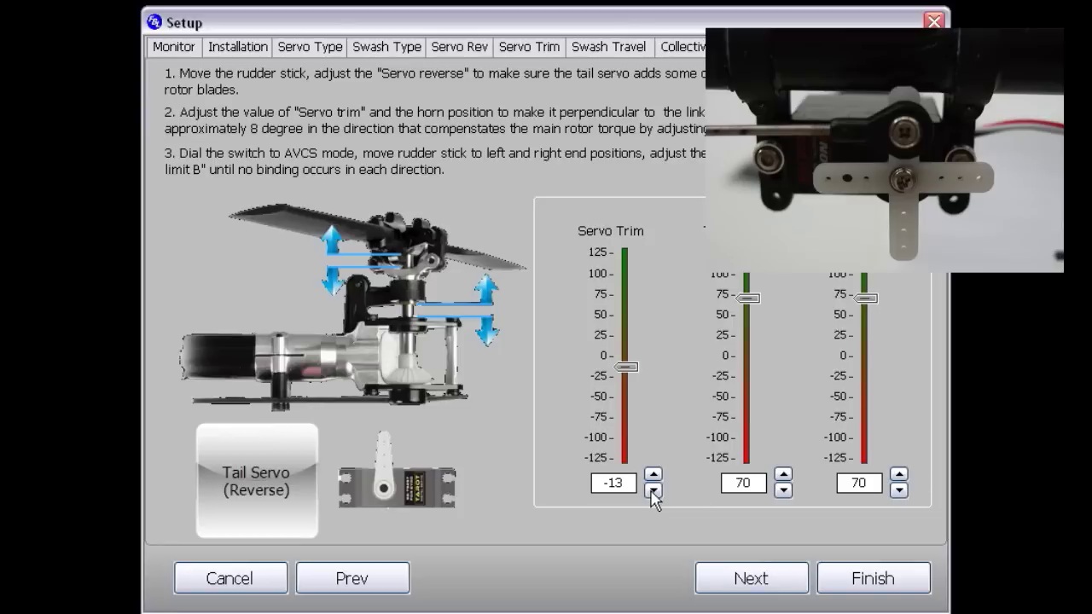
left_click(653, 491)
left_click(653, 490)
left_click(652, 490)
left_click(653, 491)
left_click(653, 491)
left_click(653, 490)
left_click(653, 491)
left_click(652, 490)
left_click(652, 491)
left_click(653, 491)
left_click(653, 490)
left_click(653, 491)
left_click(652, 490)
left_click(653, 491)
left_click(653, 491)
left_click(653, 491)
left_click(652, 491)
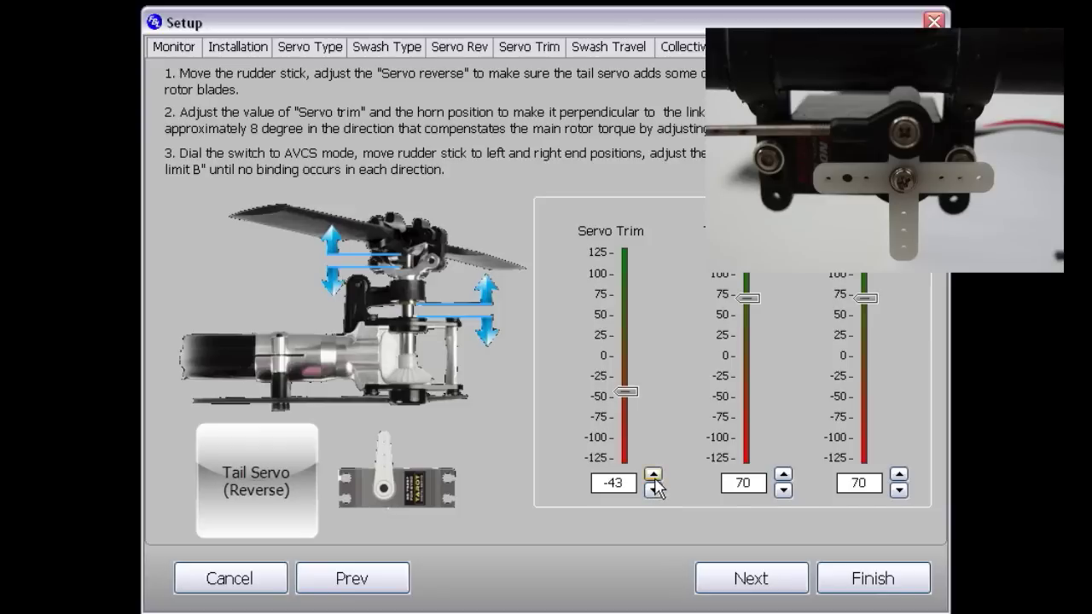
left_click(654, 475)
left_click(654, 475)
left_click(654, 475)
left_click(653, 475)
left_click(654, 475)
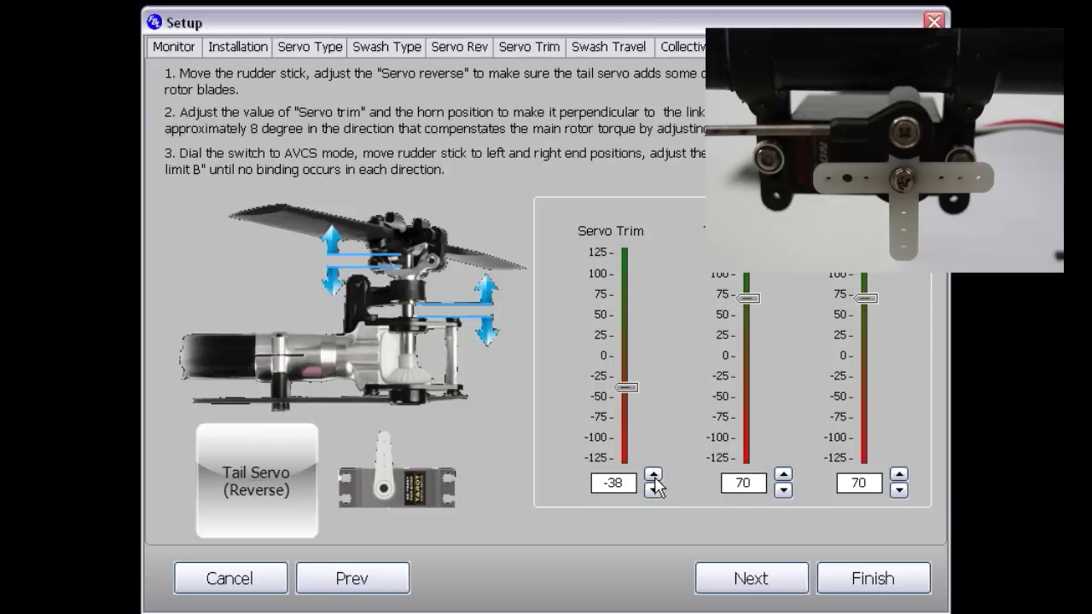
left_click(653, 475)
left_click(653, 475)
left_click(654, 475)
left_click(654, 475)
left_click(653, 475)
left_click(653, 476)
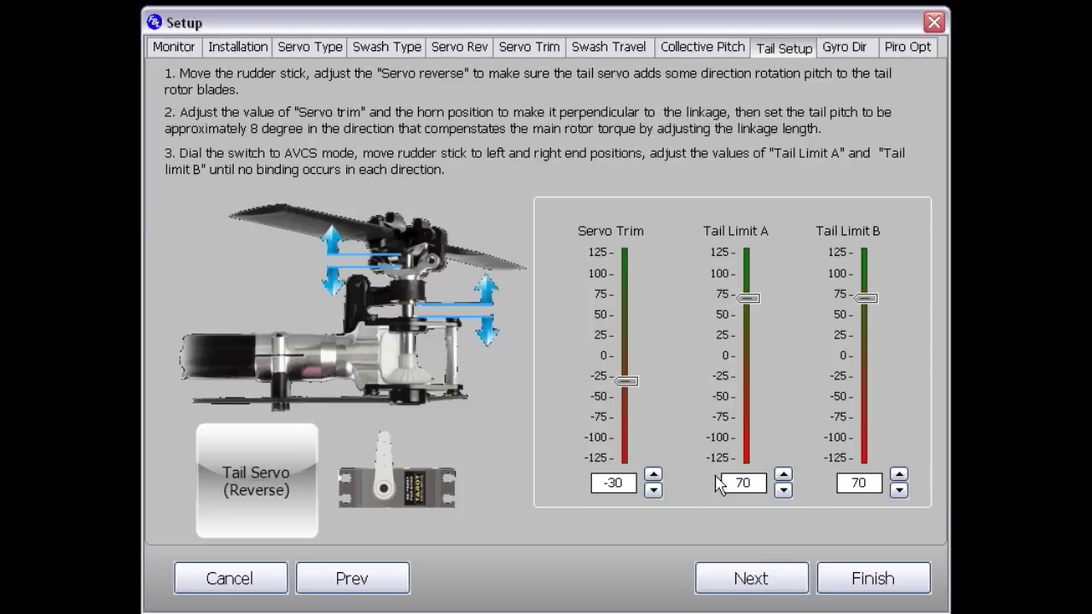
Set Tail Limit A to 100
left_click(784, 476)
left_click(783, 475)
left_click(783, 476)
left_click(783, 475)
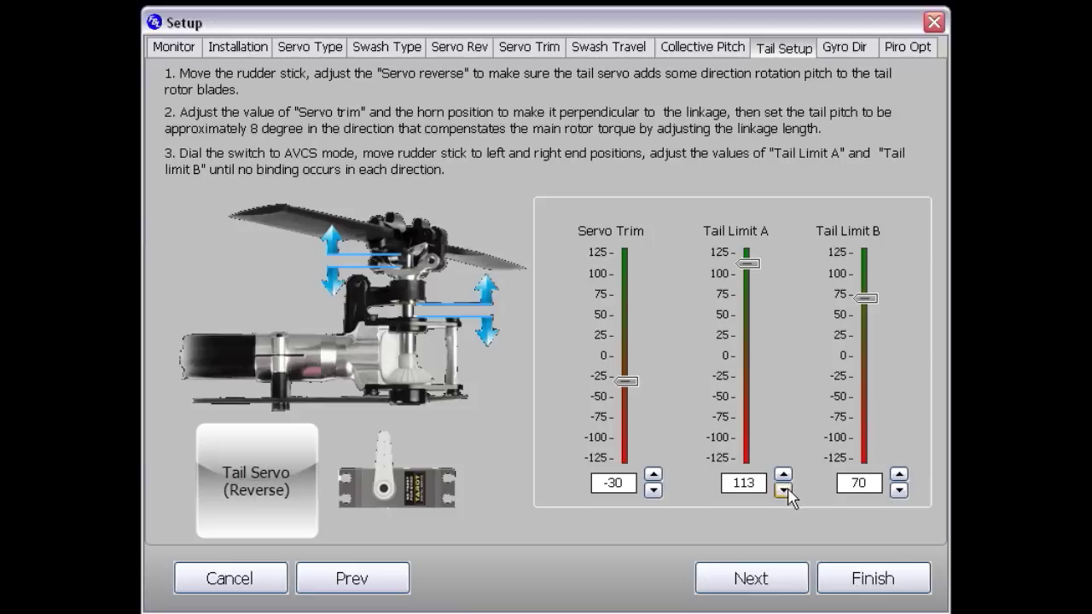
left_click(783, 490)
left_click(783, 490)
left_click(784, 491)
left_click(783, 491)
left_click(784, 491)
left_click(784, 490)
left_click(783, 490)
left_click(783, 490)
left_click(784, 490)
left_click(783, 491)
left_click(783, 491)
left_click(783, 490)
Set Tail Limit B to 100
left_click(900, 475)
left_click(900, 475)
left_click(900, 475)
left_click(900, 476)
left_click(900, 476)
left_click(900, 475)
left_click(900, 475)
left_click(900, 475)
left_click(901, 475)
left_click(900, 475)
left_click(900, 475)
left_click(901, 475)
left_click(900, 475)
left_click(900, 475)
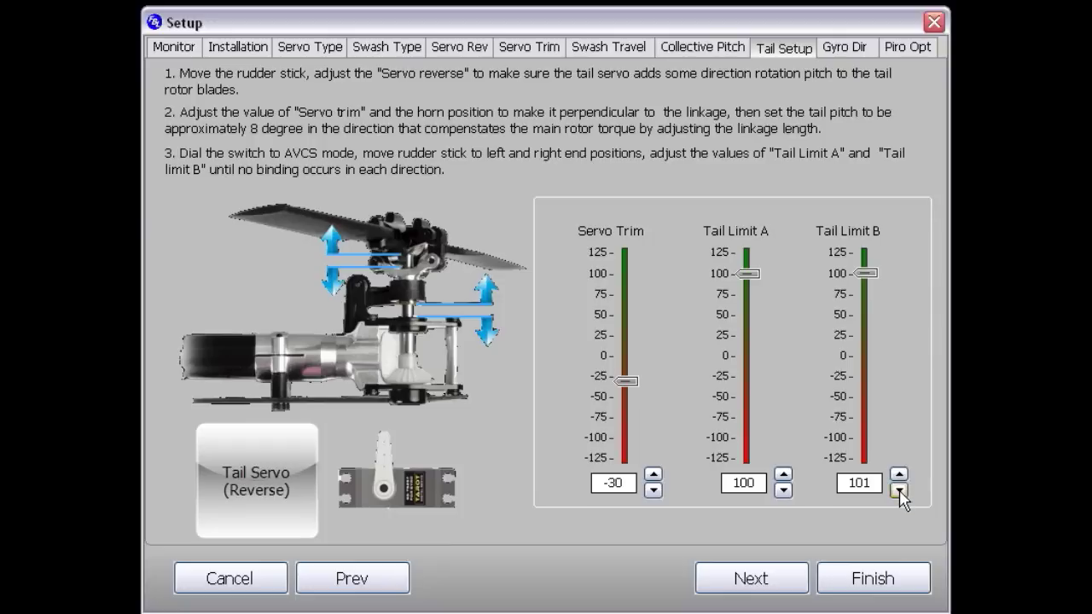
left_click(900, 490)
Set the gyro compensation direction to Reverse for both pitch and yaw
left_click(854, 49)
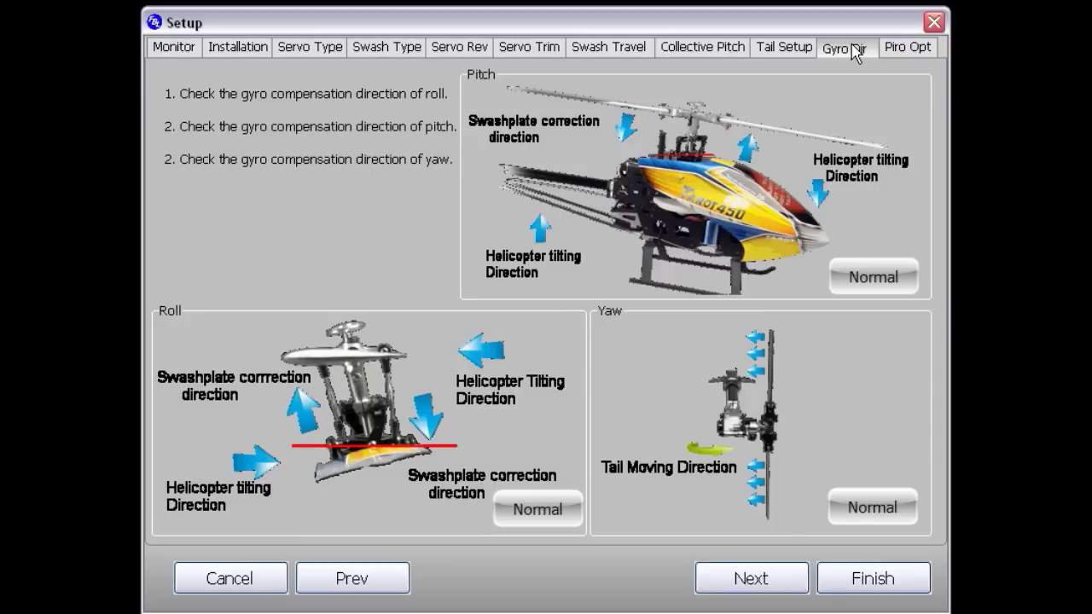
left_click(874, 284)
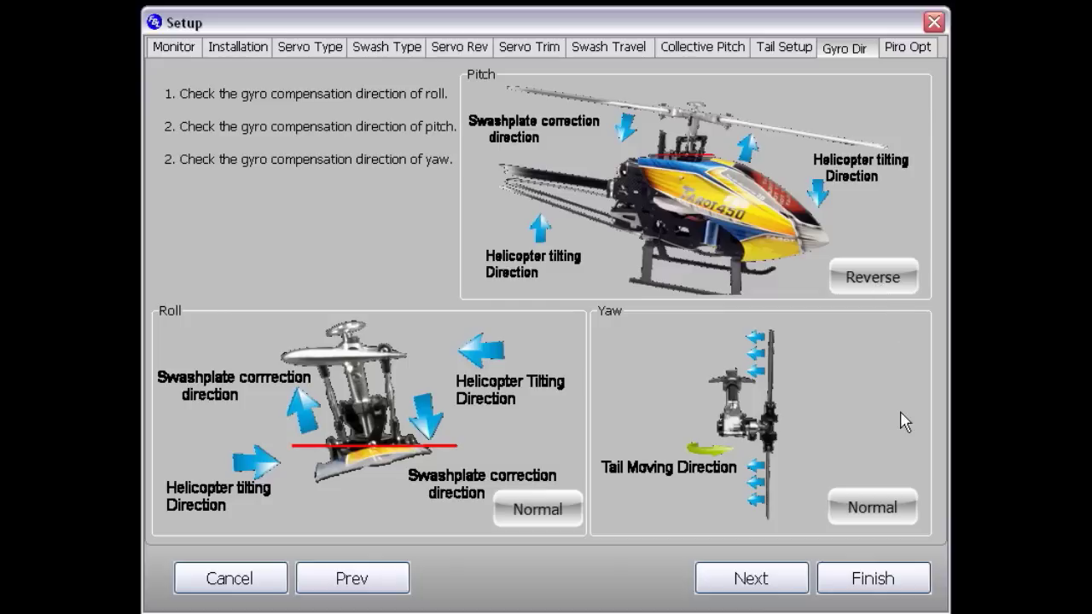
left_click(879, 514)
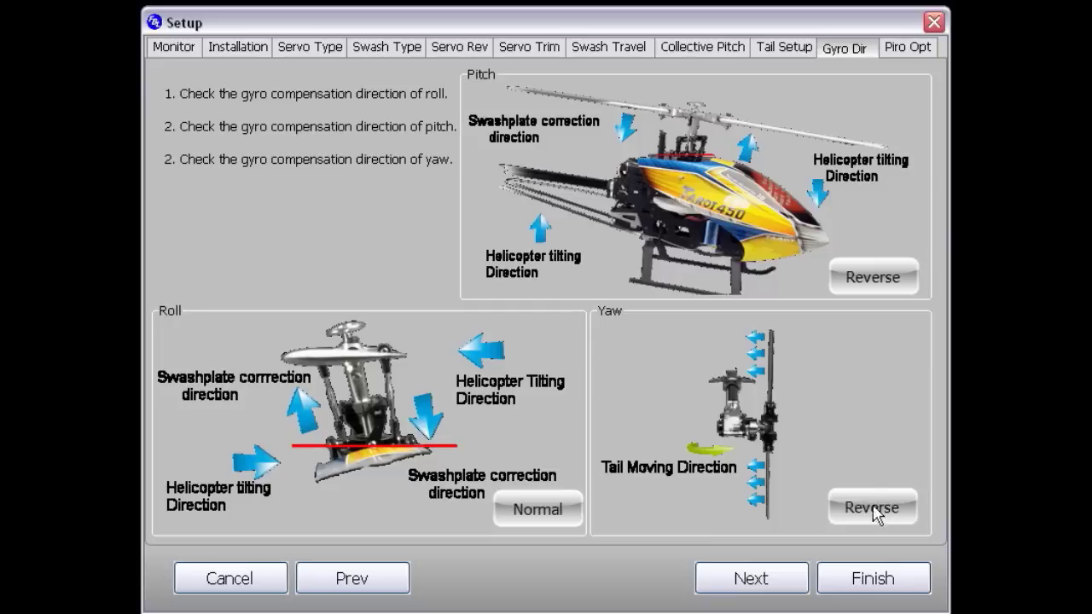
Run the pirouette optimization direction check, quit it, and finish the setup wizard
left_click(915, 51)
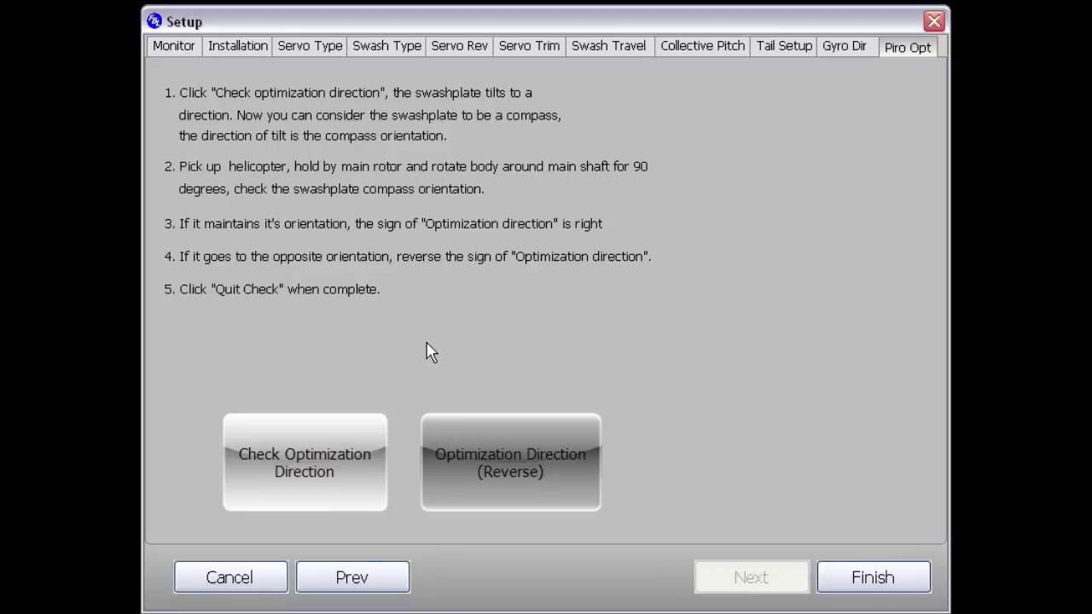
left_click(312, 456)
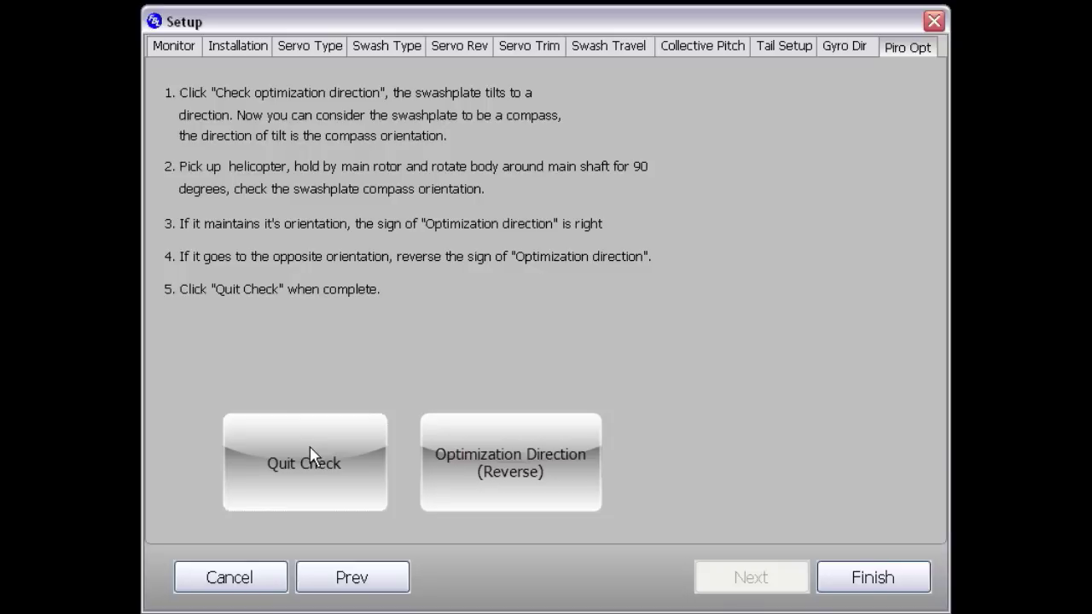
left_click(310, 455)
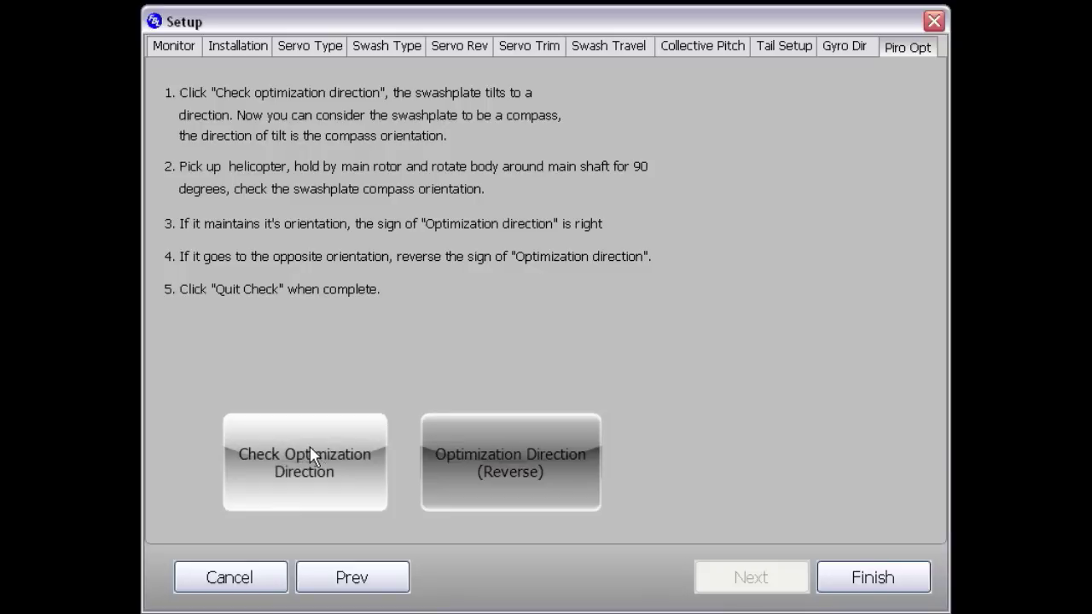
left_click(855, 588)
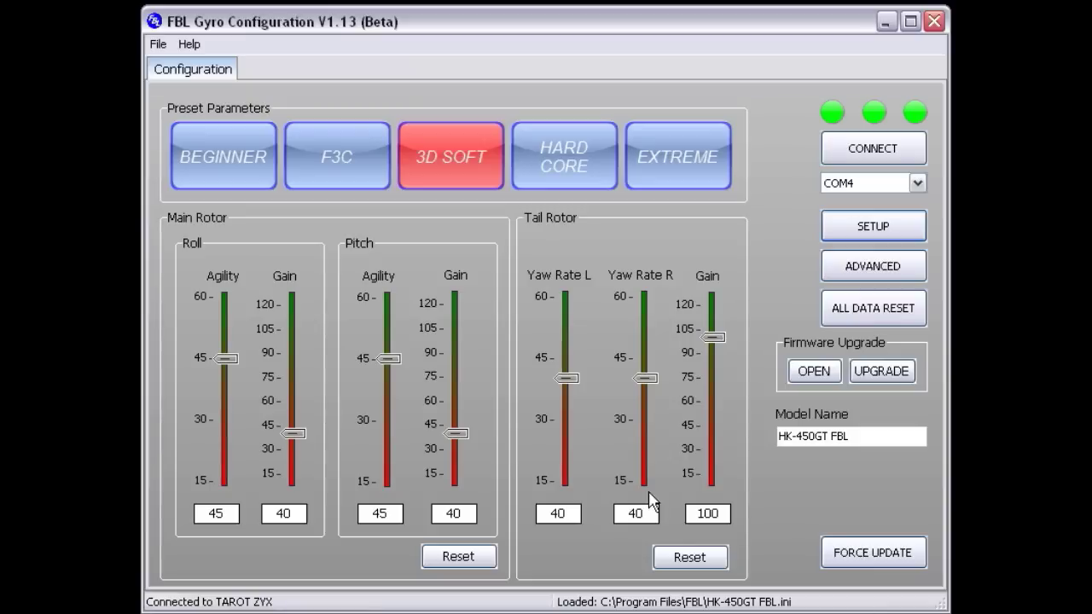
Save the configuration over the existing HK-450GT FBL.ini file in the FBL folder
left_click(155, 46)
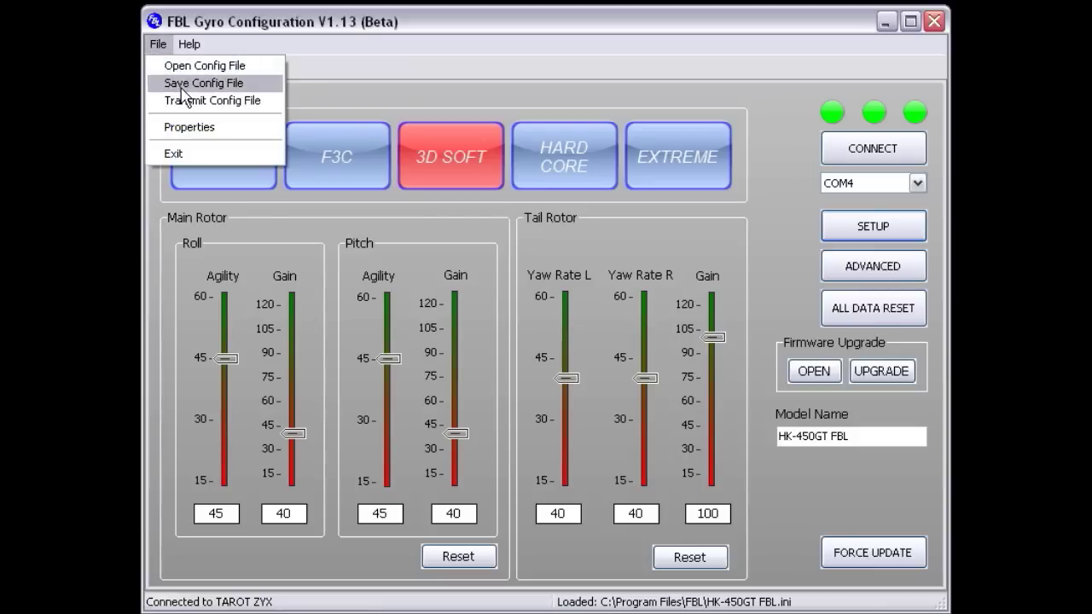
left_click(181, 83)
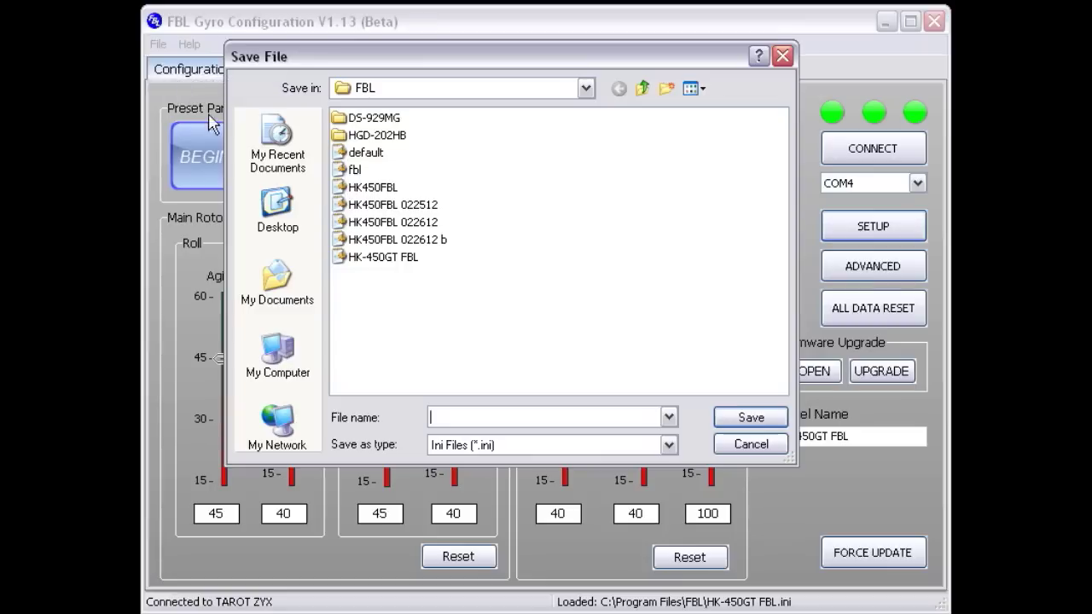
left_click(381, 257)
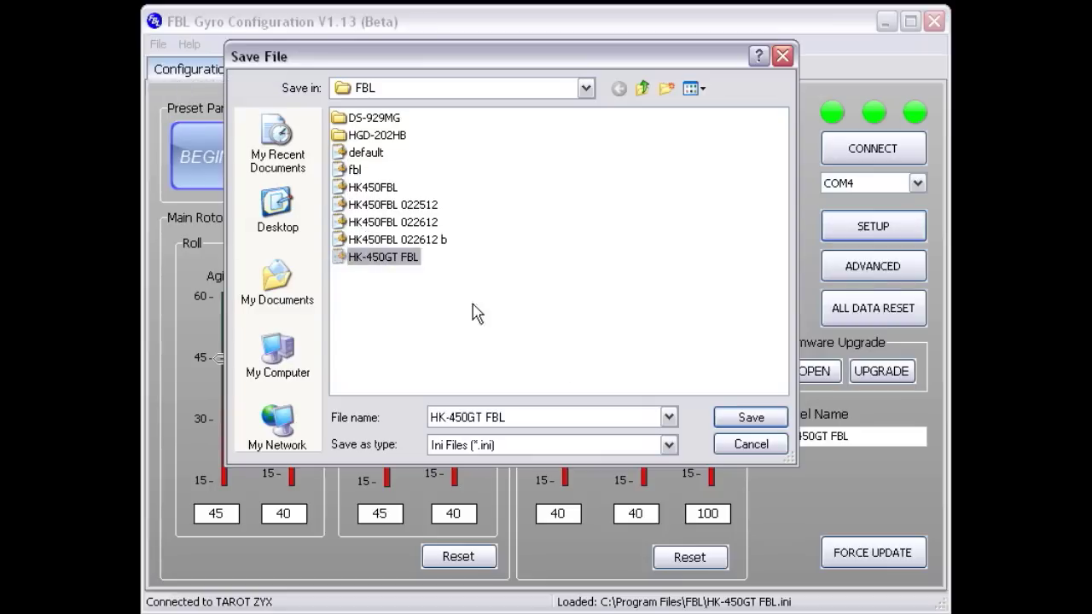
left_click(734, 420)
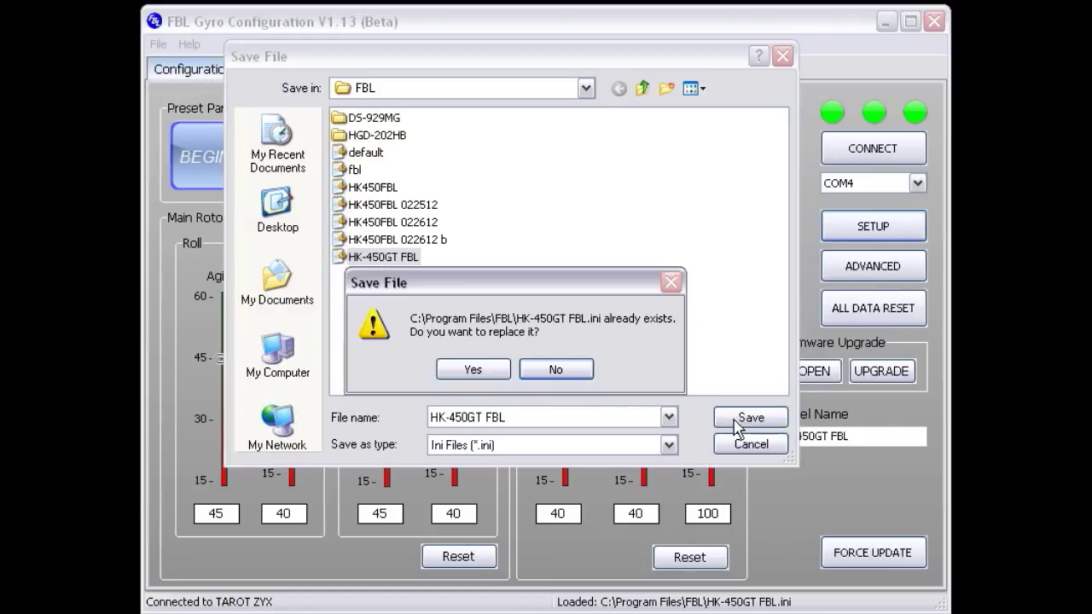
left_click(474, 367)
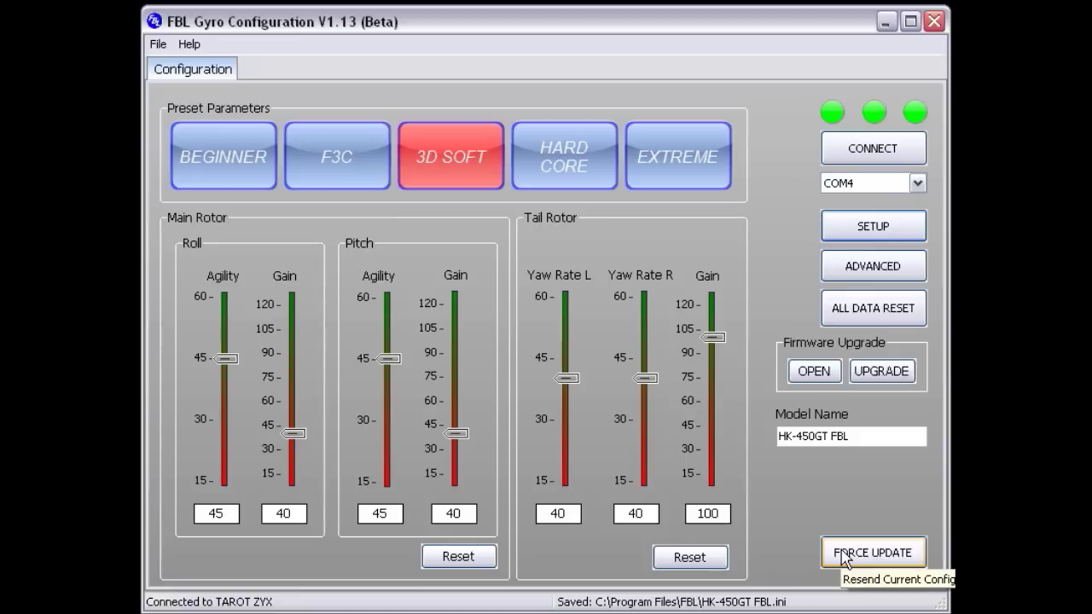
Resend the current configuration to the connected gyro with a forced update
left_click(844, 559)
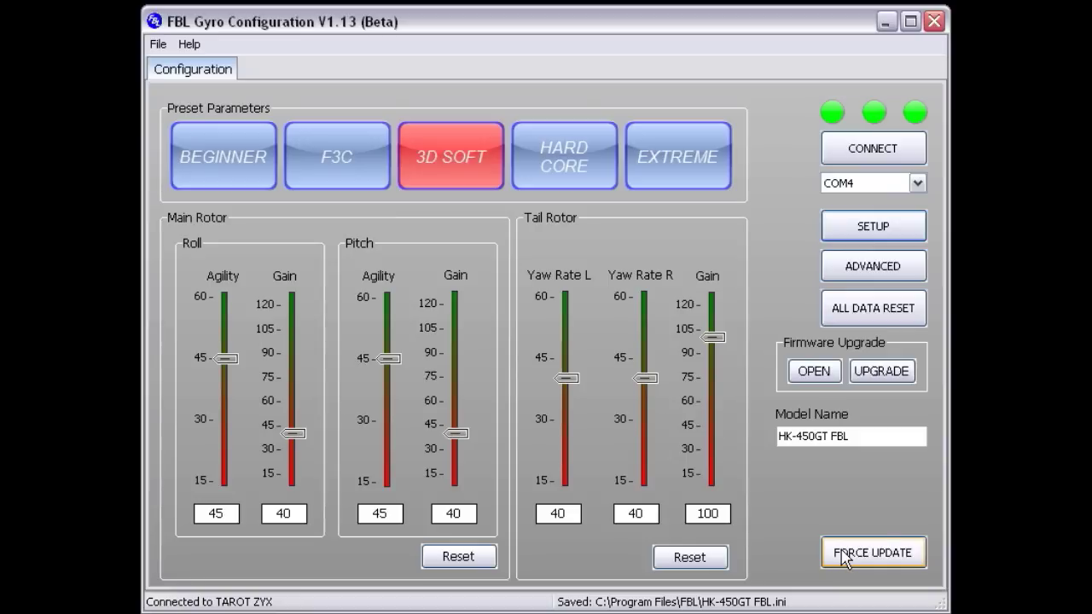
left_click(843, 556)
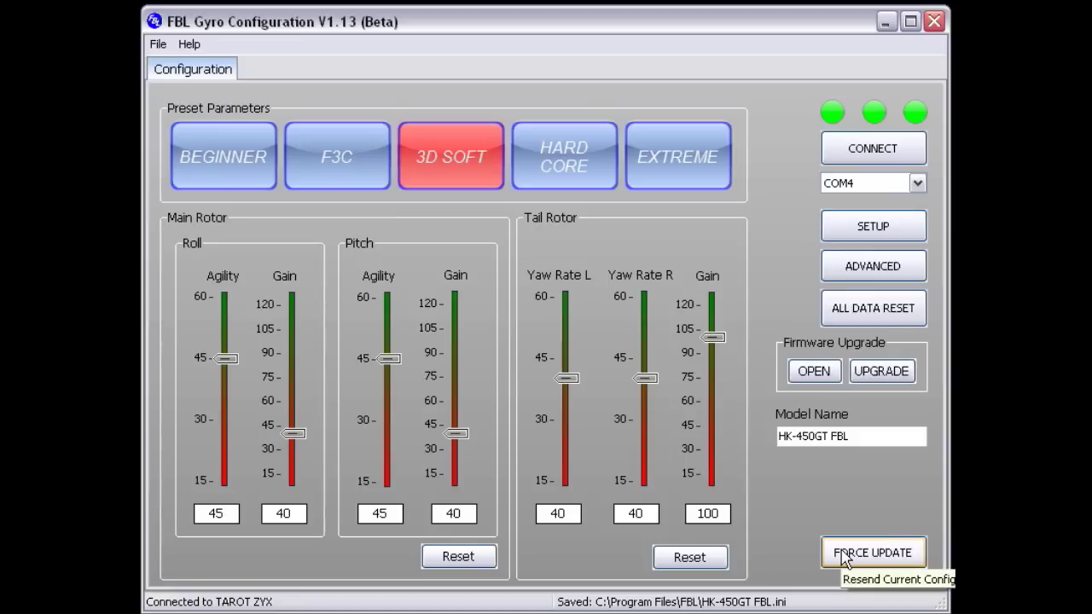
left_click(845, 559)
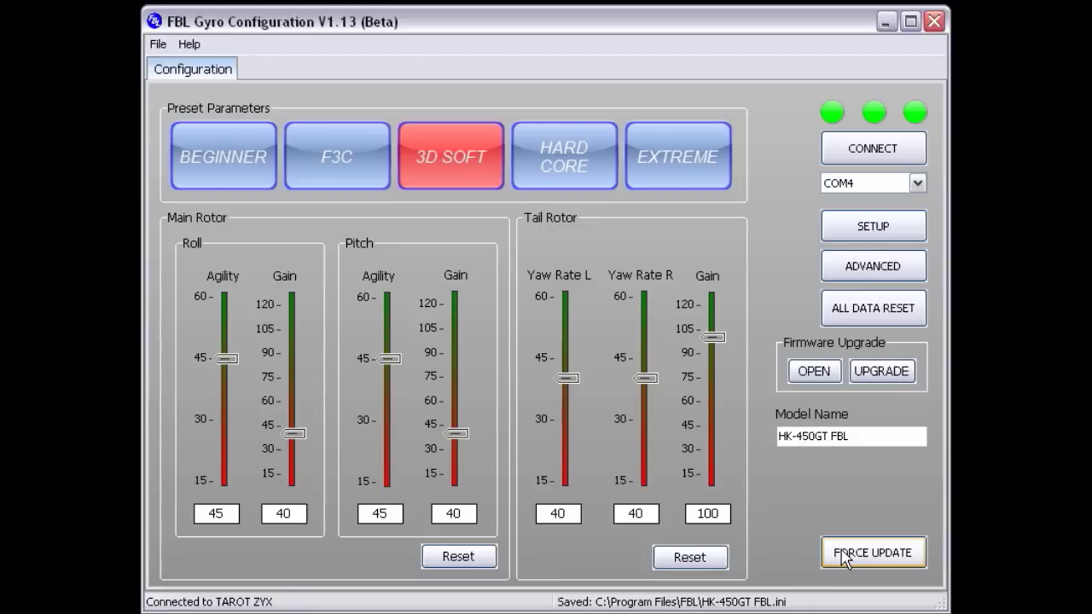